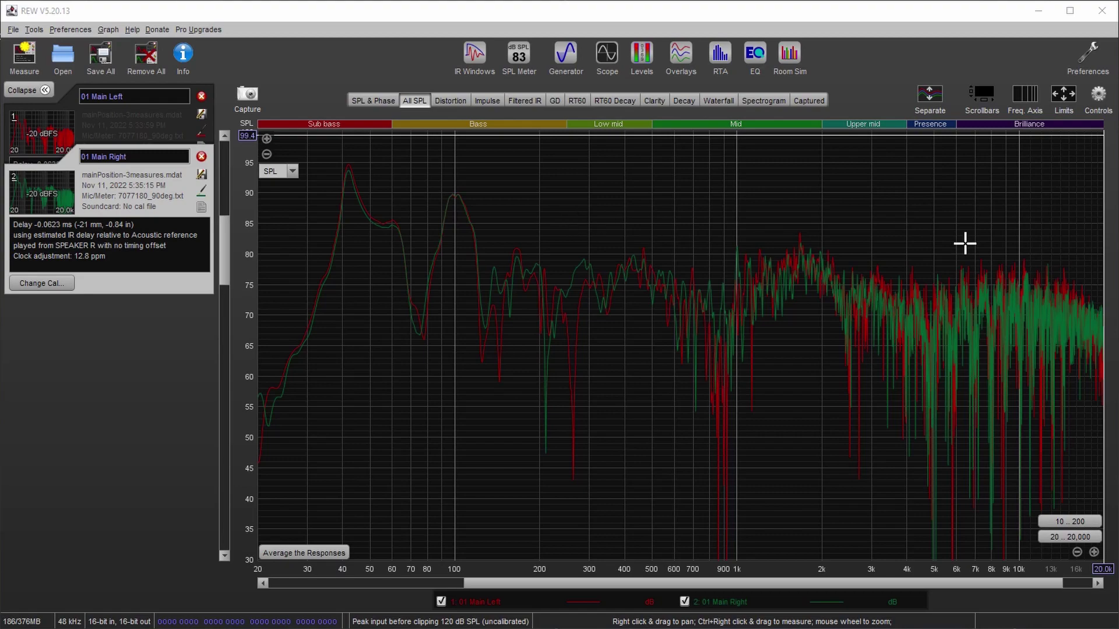
# Step: Move the Preferences window aside and choose Generic as the default equaliser on the Equaliser tab
pyautogui.click(1087, 58)
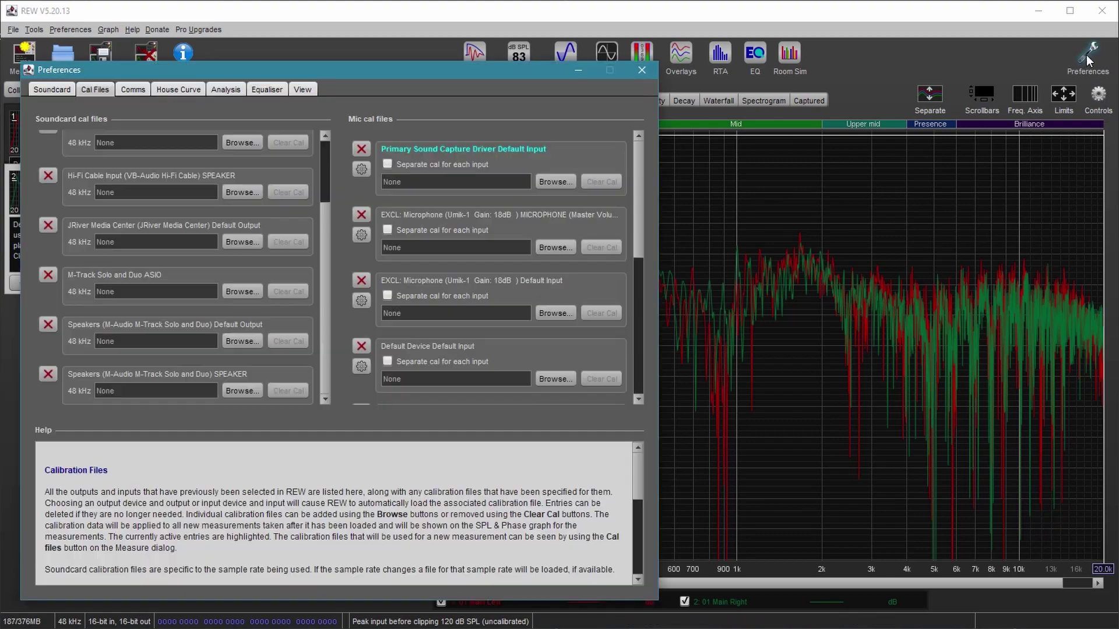
pyautogui.moveTo(476, 27); pyautogui.dragTo(723, 48)
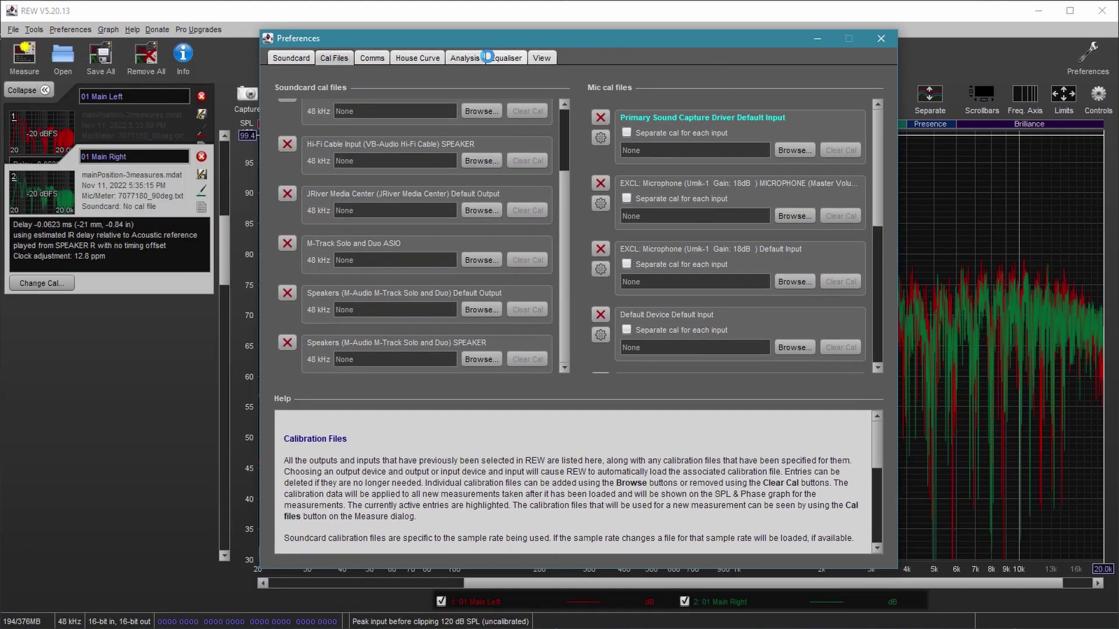
pyautogui.click(506, 57)
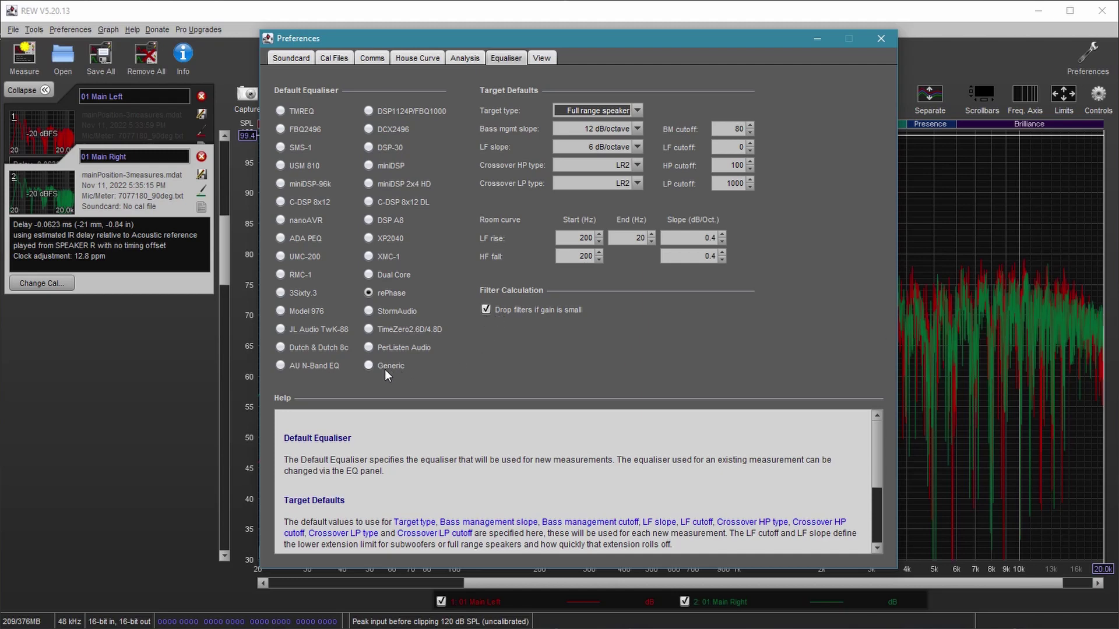
pyautogui.click(368, 366)
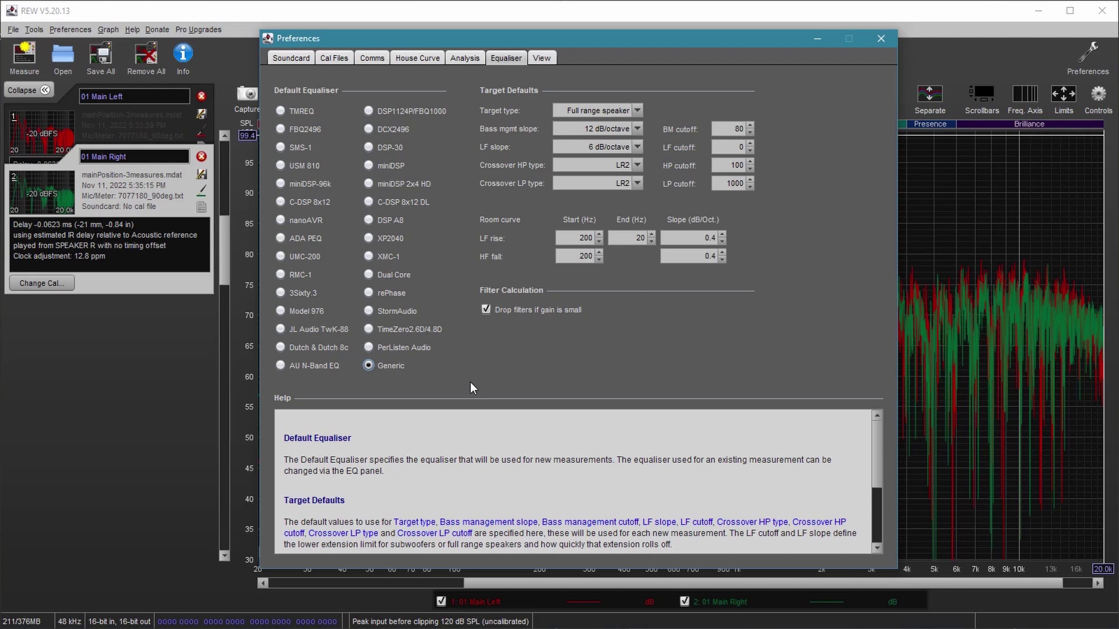
pyautogui.click(369, 293)
pyautogui.click(370, 366)
# Step: Check the Analysis preferences (Tukey 0.25 windows on both sides), then close Preferences
pyautogui.click(474, 60)
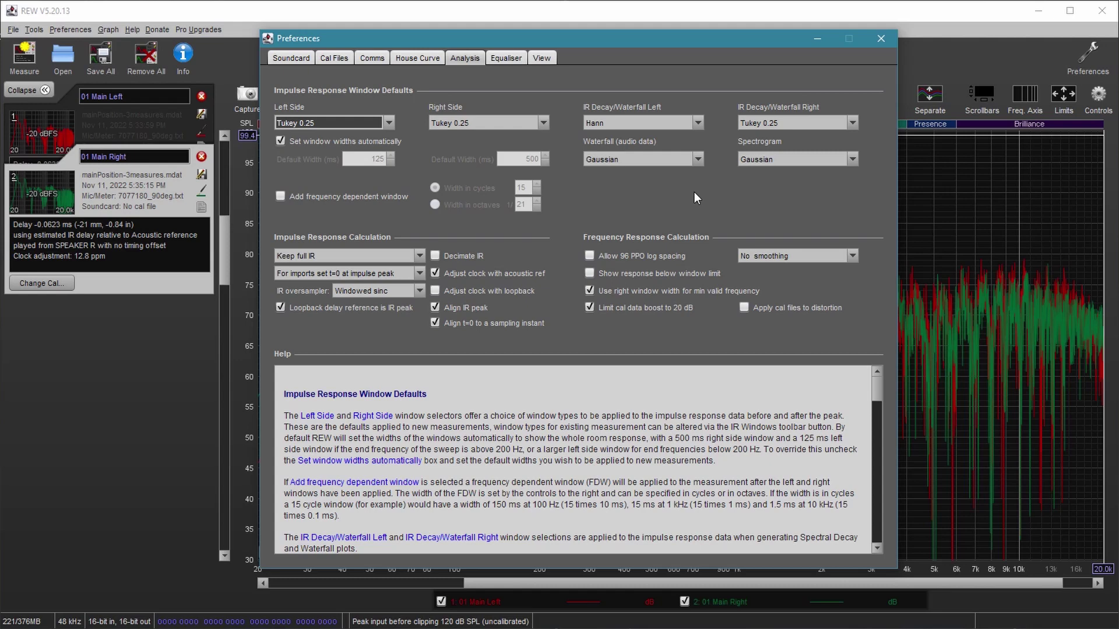
pyautogui.moveTo(593, 46); pyautogui.dragTo(652, 66)
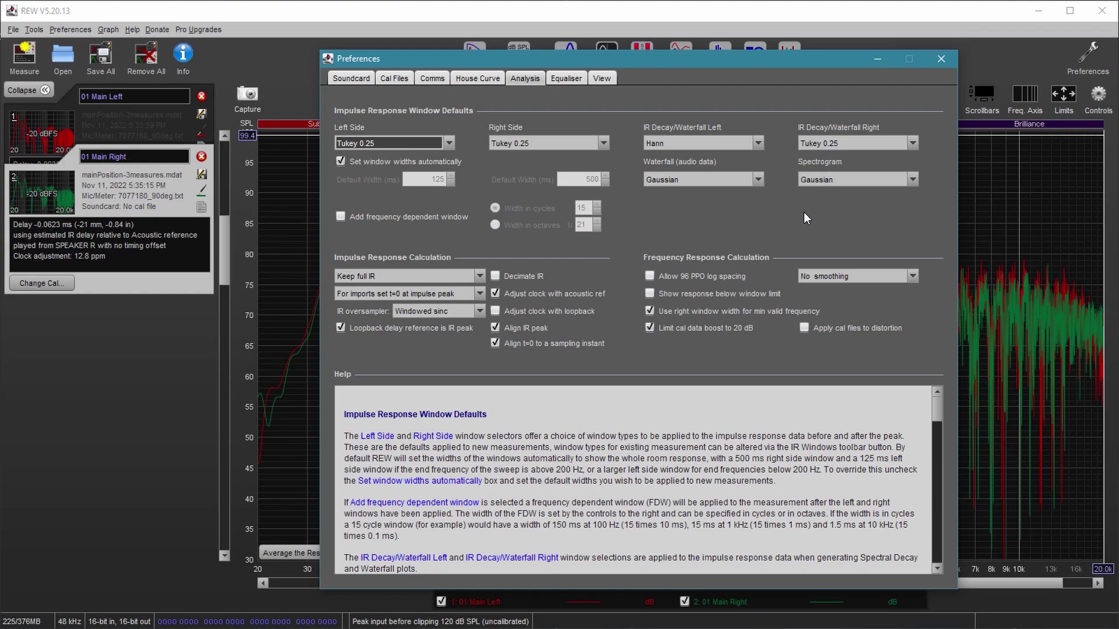
pyautogui.click(941, 60)
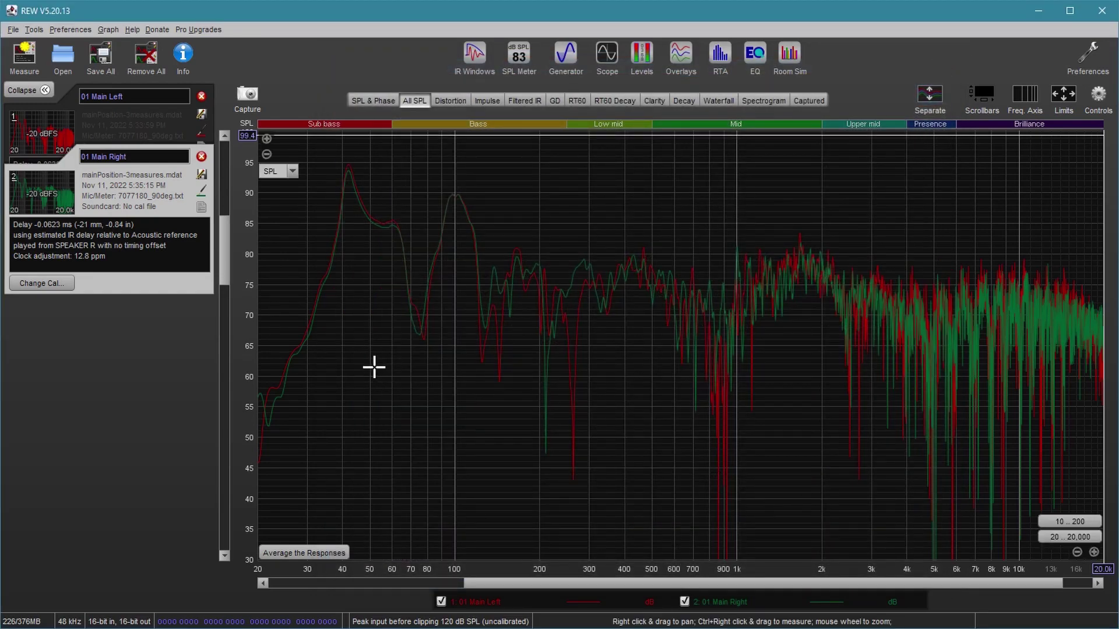
# Step: Select 01 Main Left, apply psychoacoustic smoothing, and open its EQ window with the 70 dB target
pyautogui.click(64, 139)
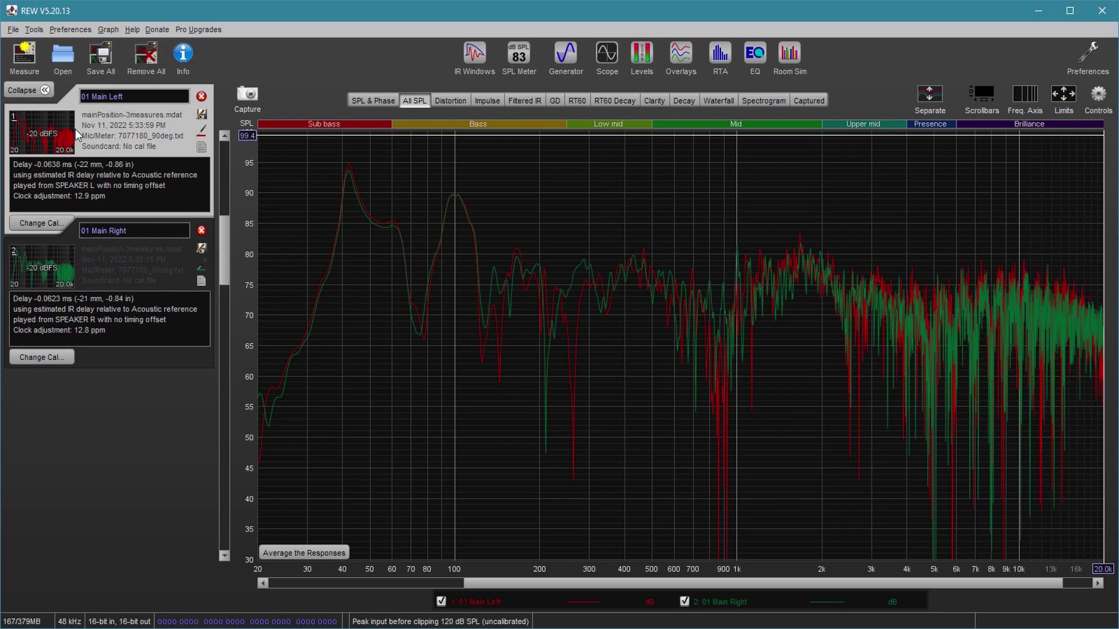
pyautogui.click(44, 274)
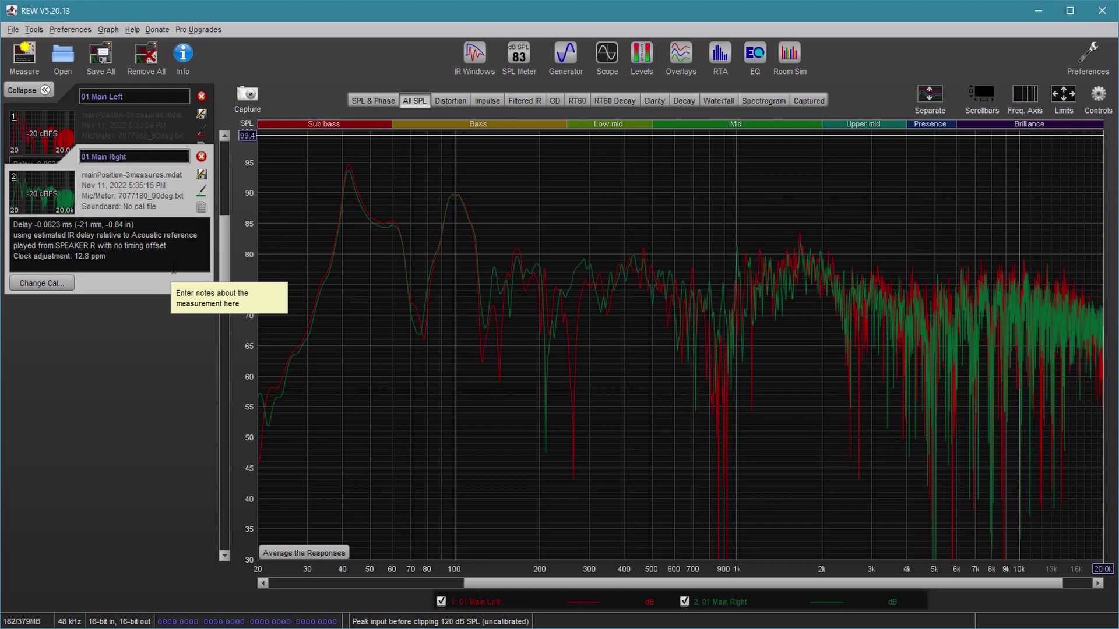
pyautogui.click(80, 147)
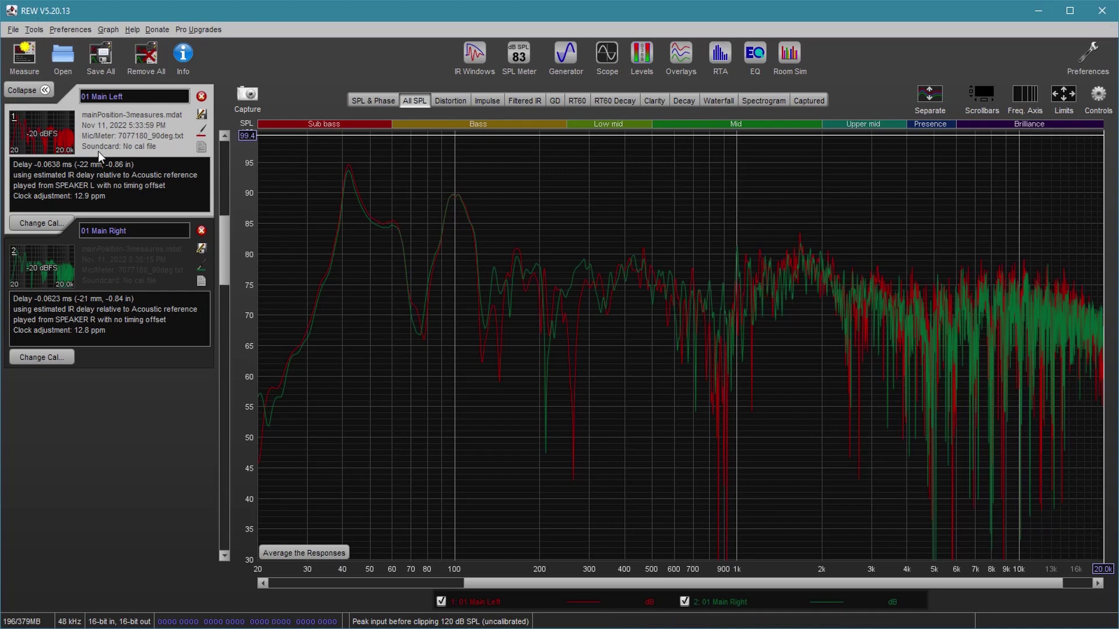
pyautogui.click(108, 29)
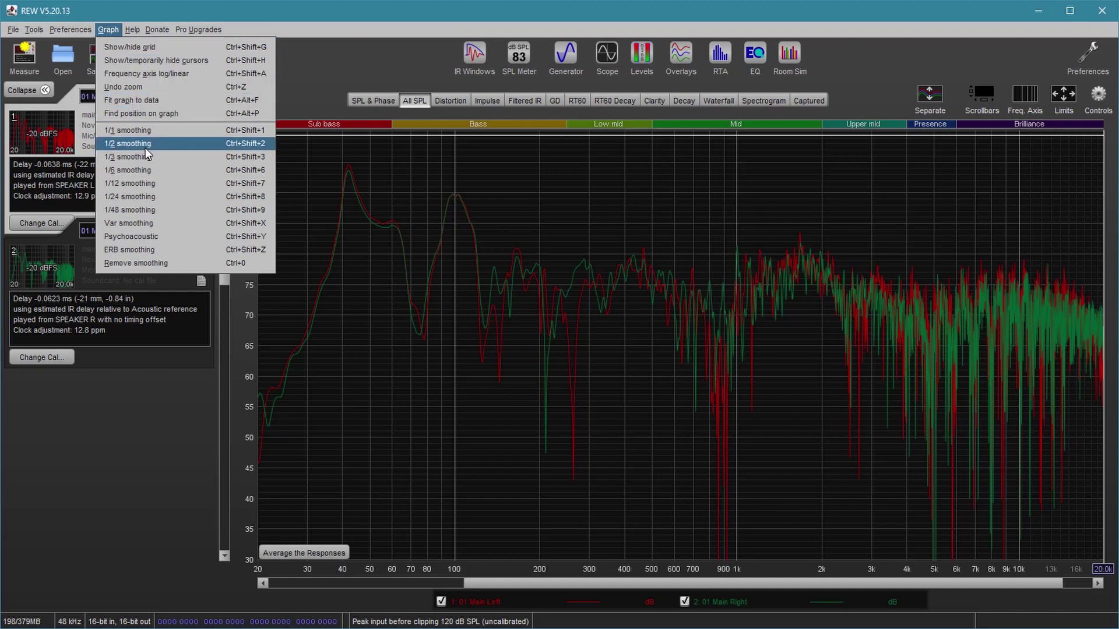
pyautogui.click(245, 237)
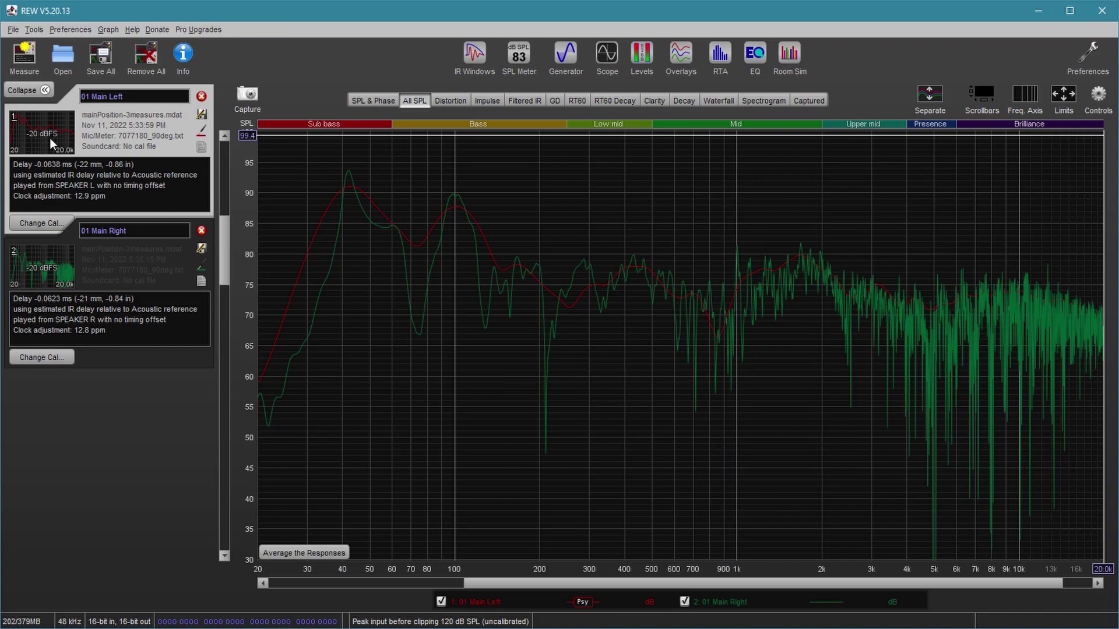
pyautogui.click(753, 56)
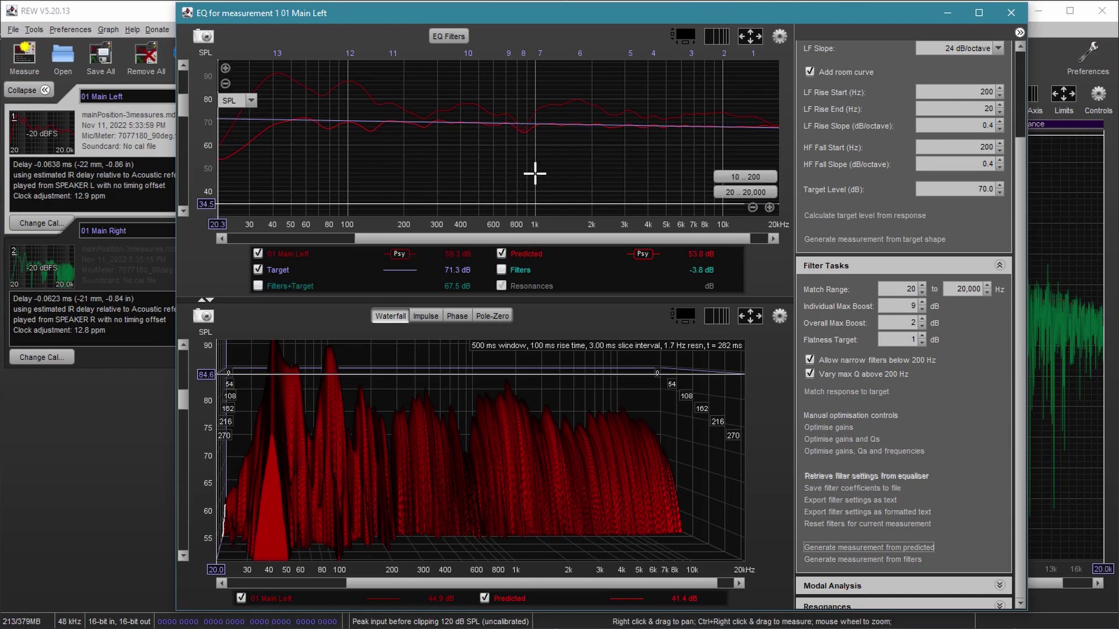
# Step: Reset all of 01 Main Left's EQ filters, then select the 70 dB Target Level for editing
pyautogui.click(450, 36)
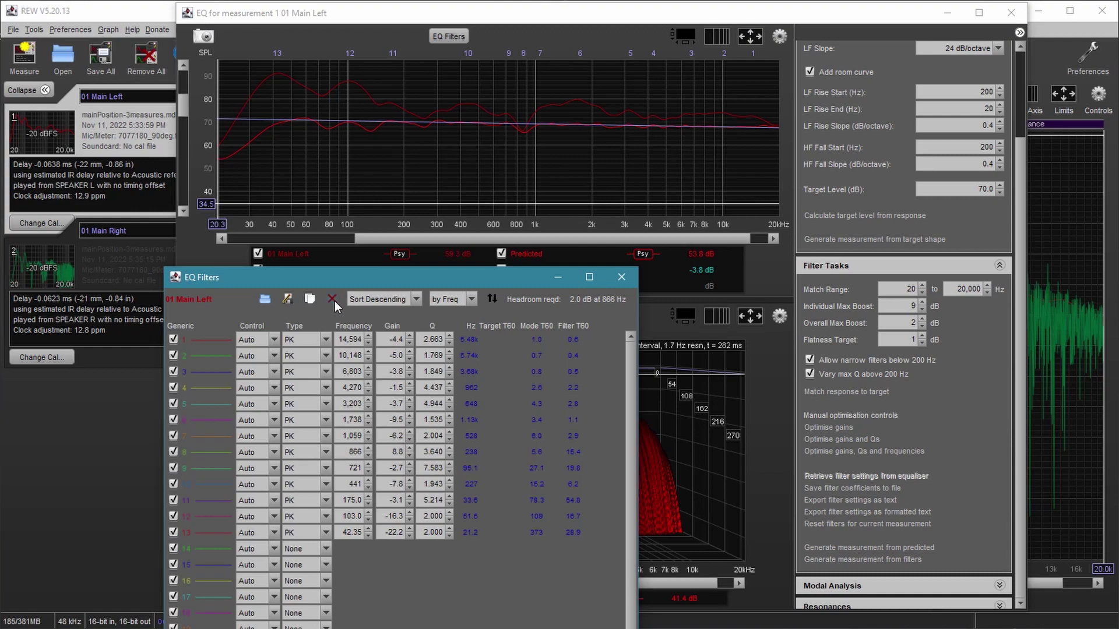
pyautogui.click(333, 299)
pyautogui.click(442, 511)
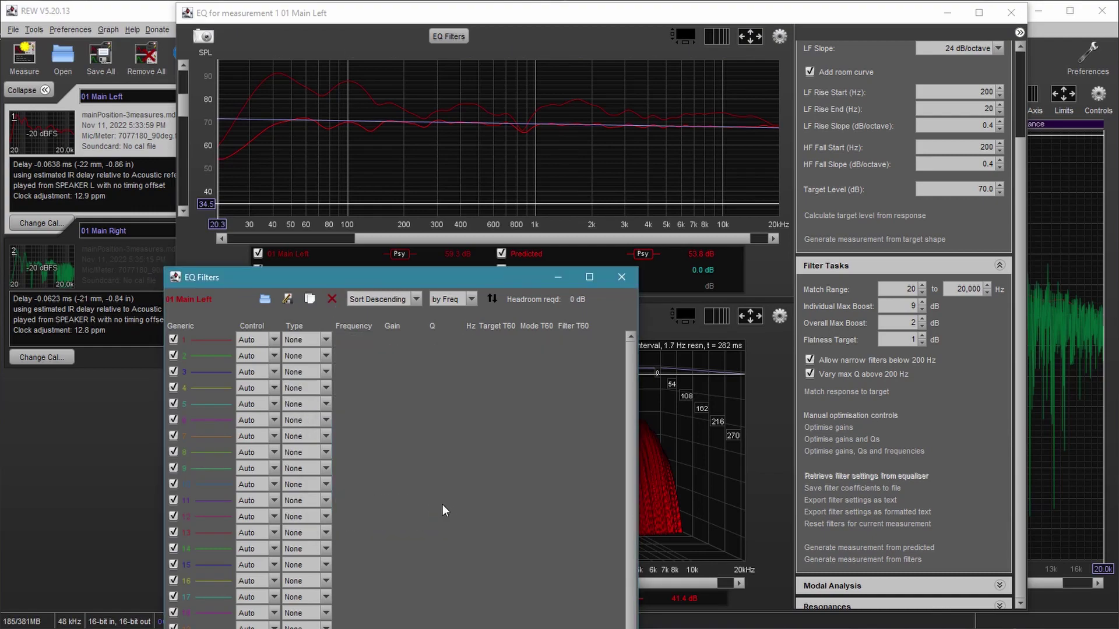
pyautogui.click(621, 277)
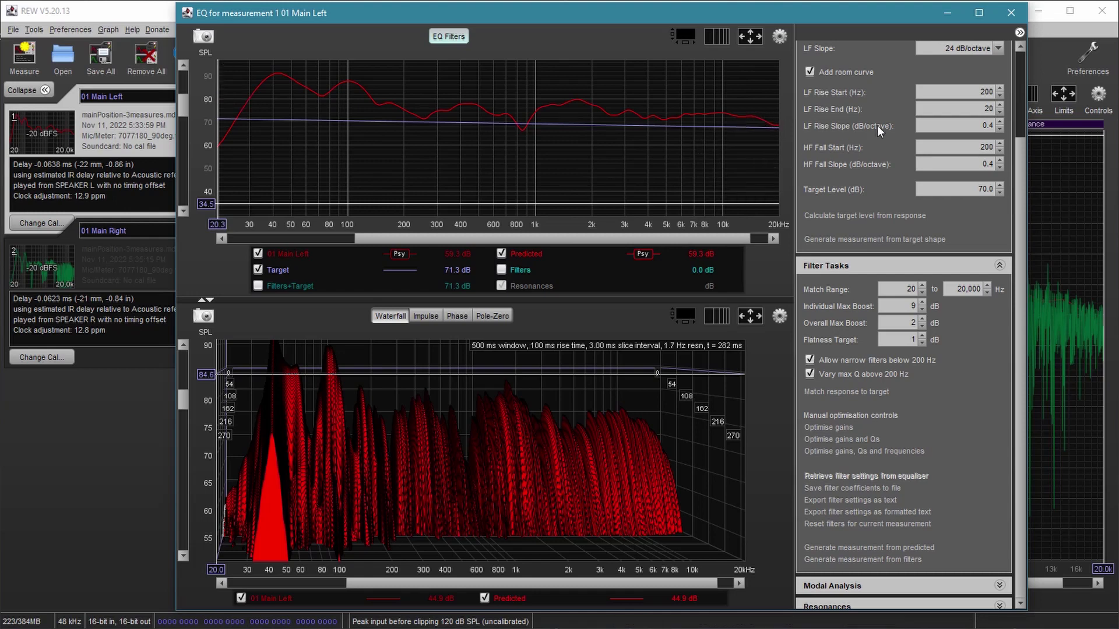
pyautogui.moveTo(1019, 178); pyautogui.dragTo(1027, 78)
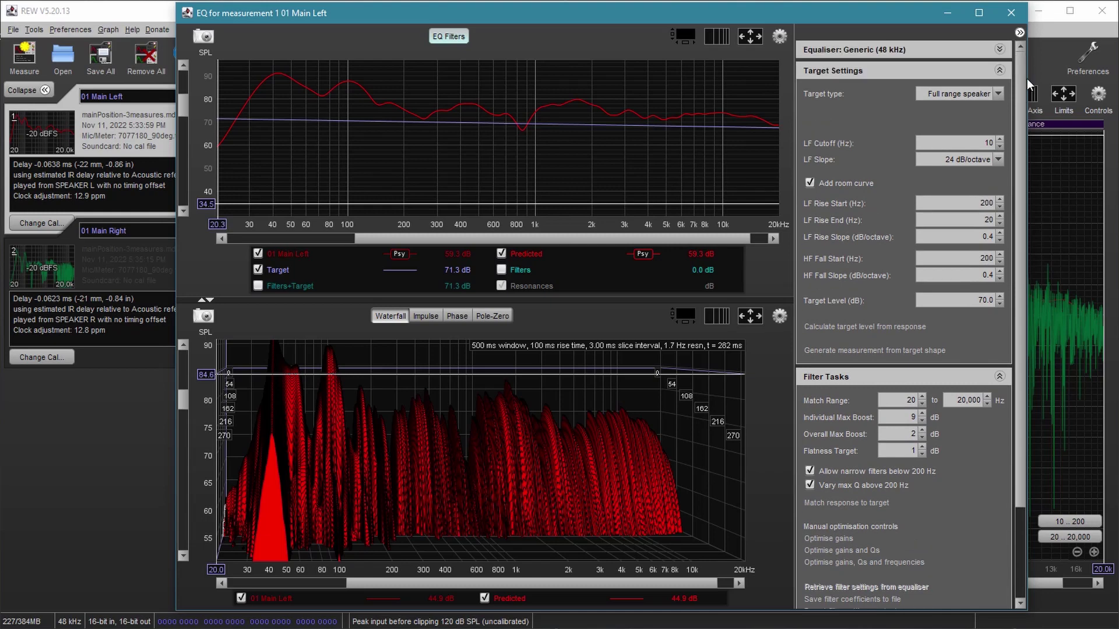
pyautogui.doubleClick(978, 301)
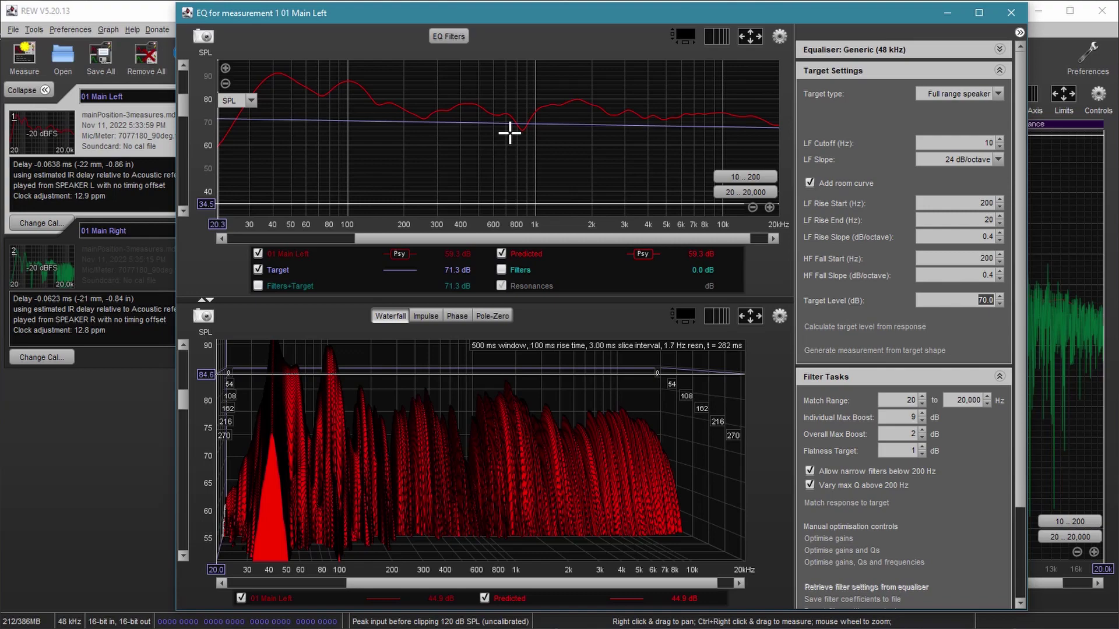
# Step: Open 01 Main Right's equaliser and clear all of its EQ filters
pyautogui.click(65, 265)
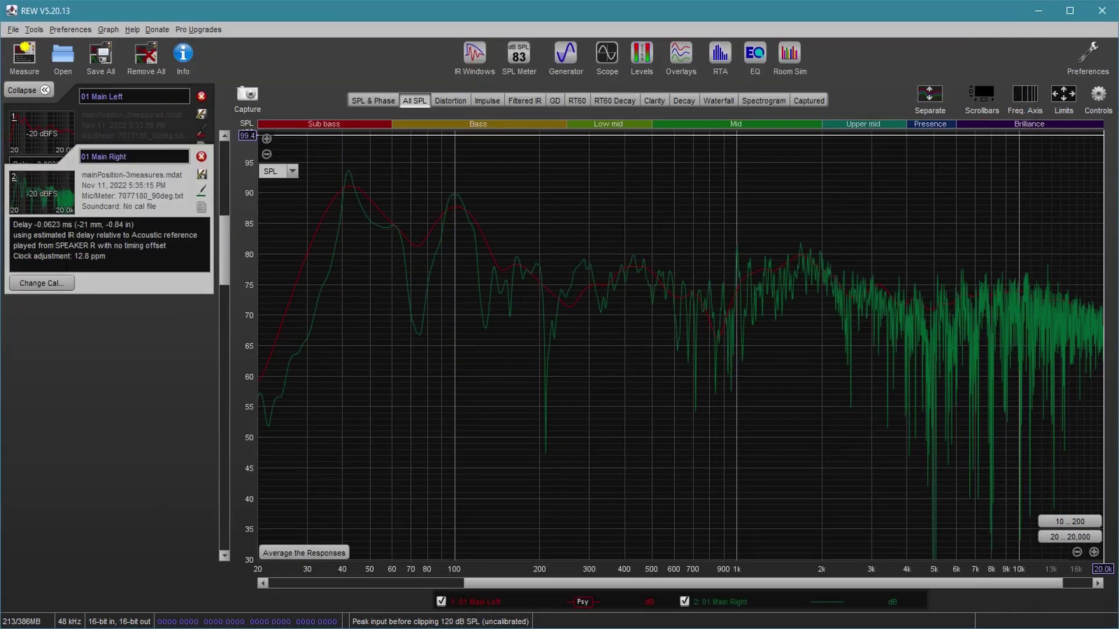
pyautogui.click(755, 53)
pyautogui.click(448, 37)
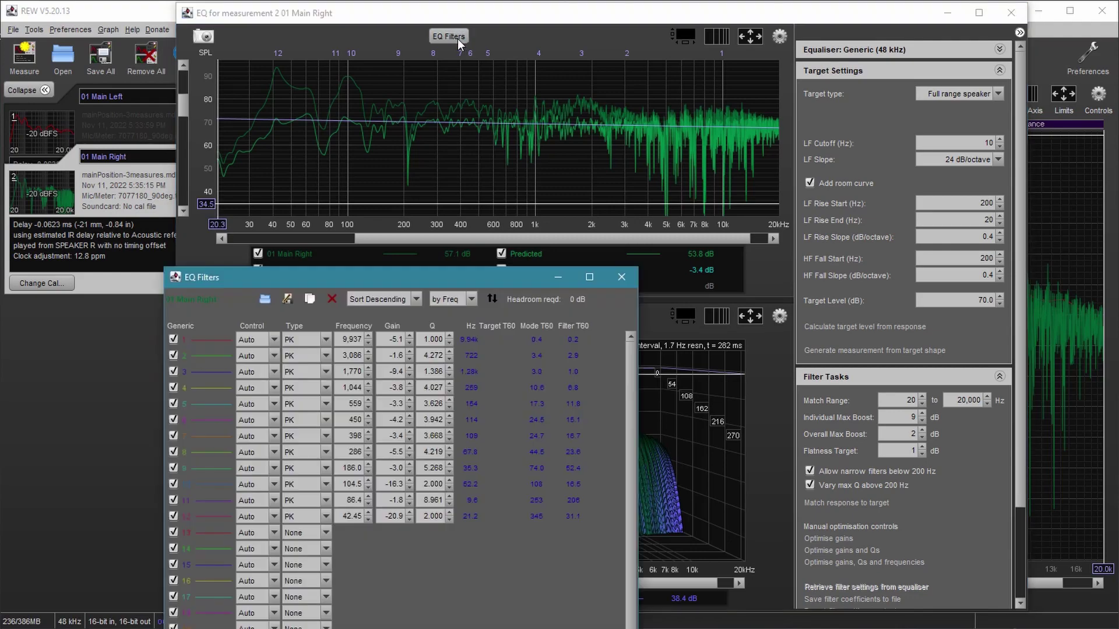
pyautogui.click(331, 299)
pyautogui.click(436, 516)
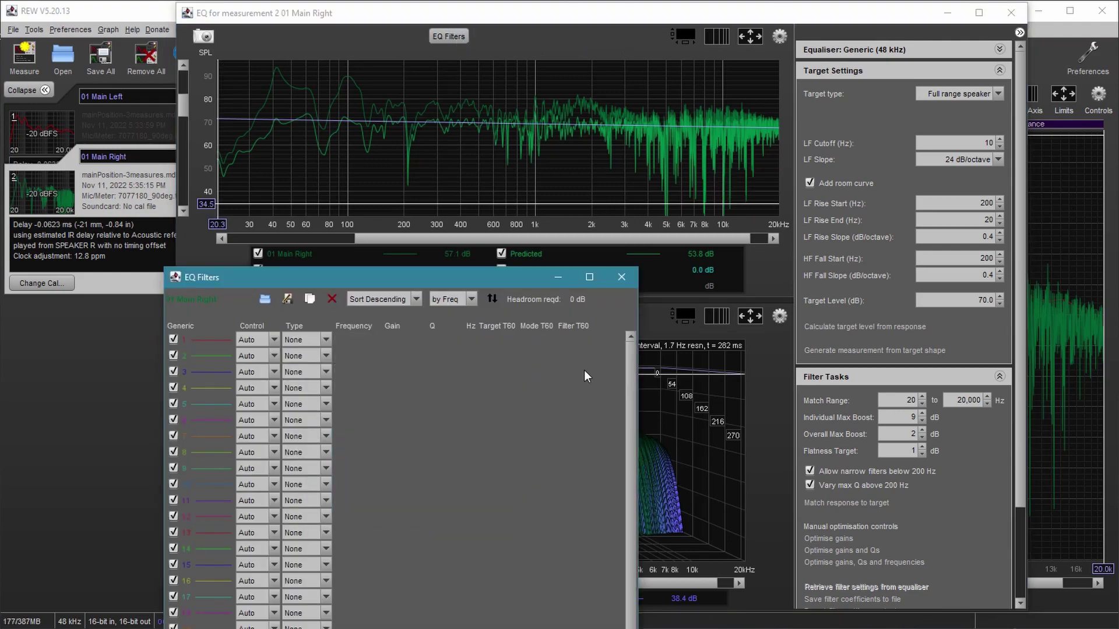
pyautogui.click(621, 277)
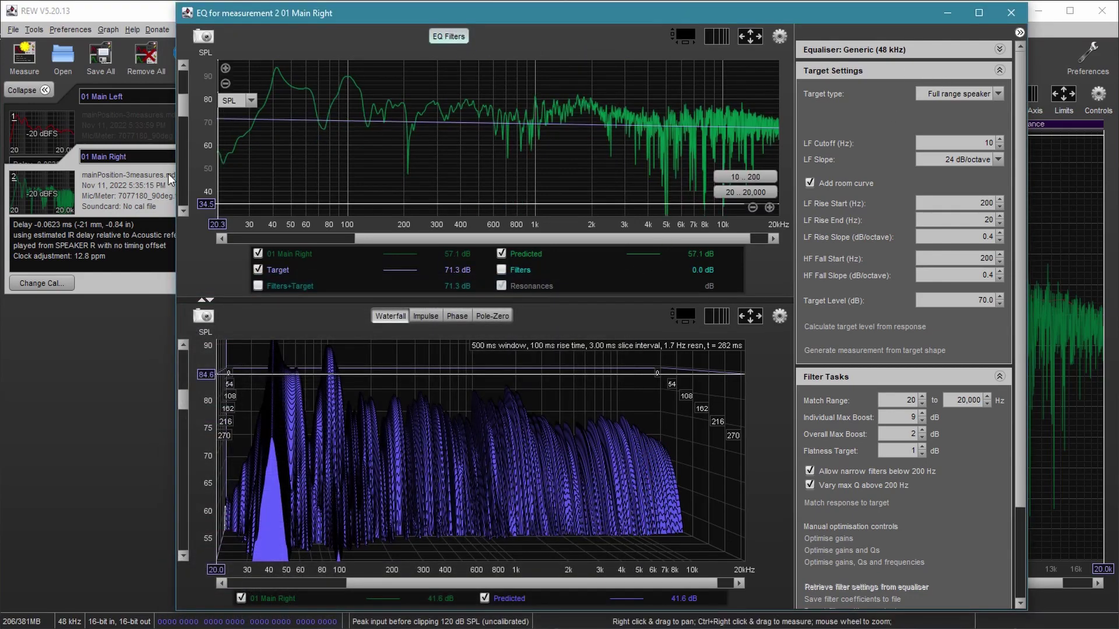
# Step: Apply psychoacoustic smoothing to 01 Main Right, then return to 01 Main Left
pyautogui.click(108, 30)
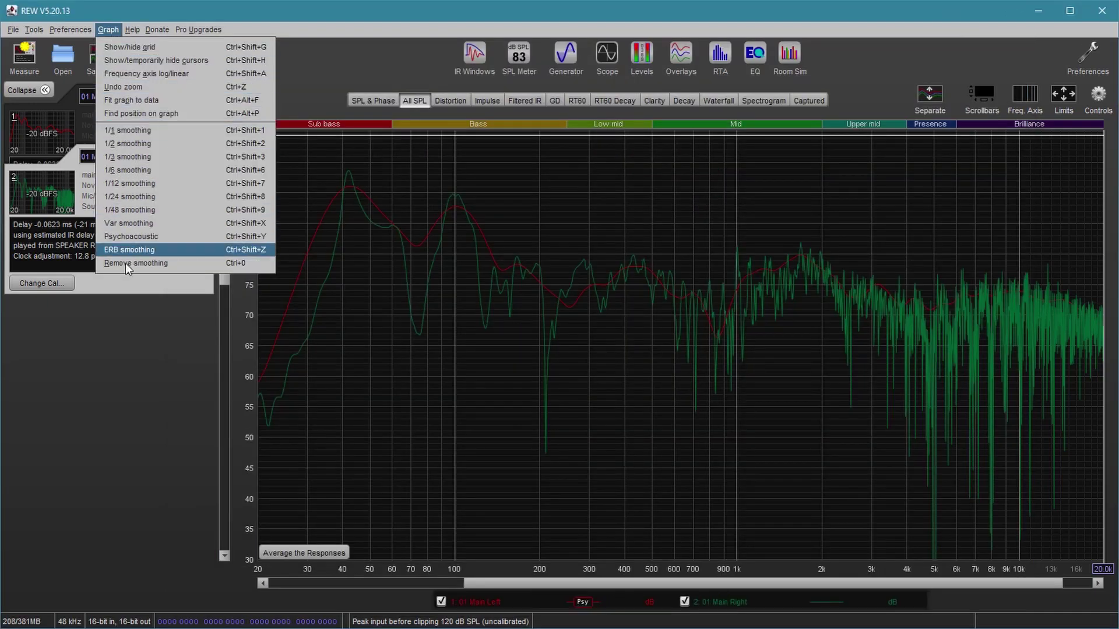
pyautogui.click(125, 236)
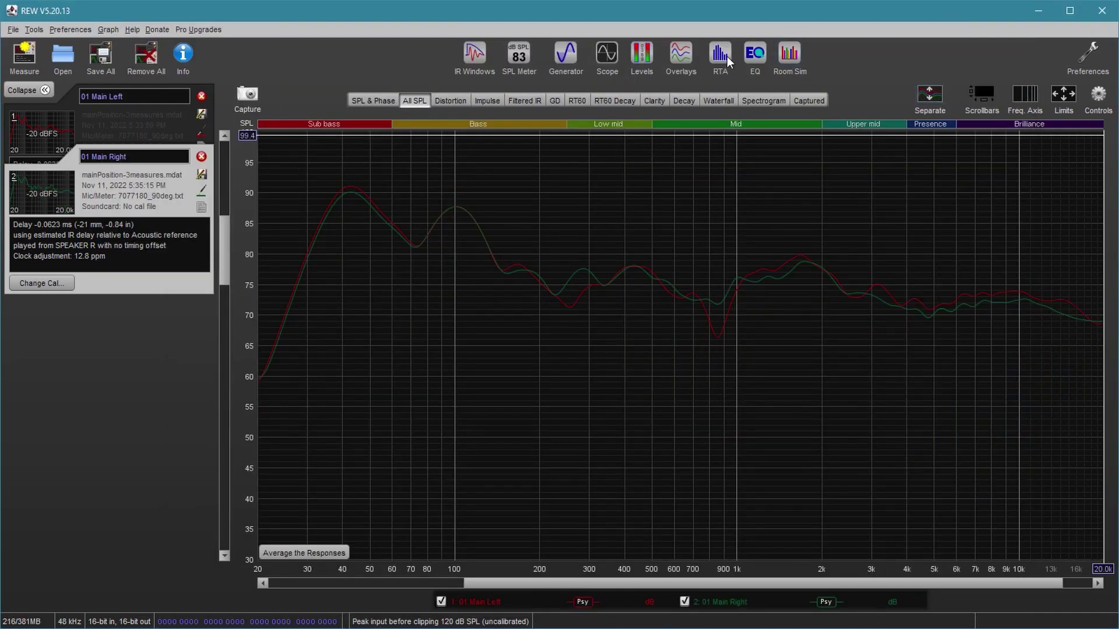
pyautogui.click(755, 54)
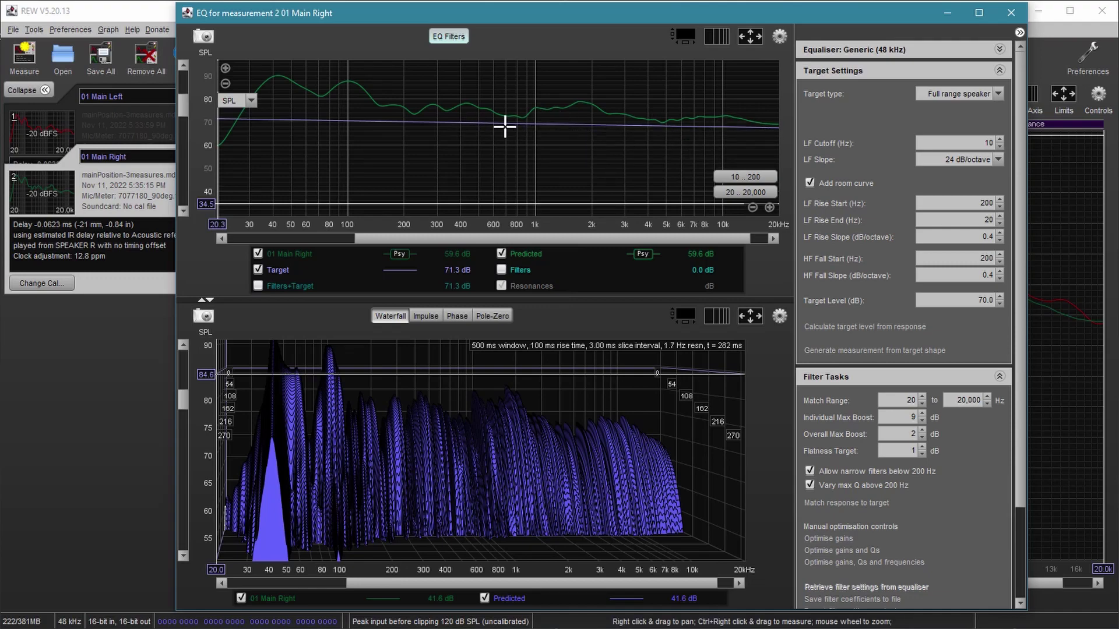
pyautogui.click(51, 131)
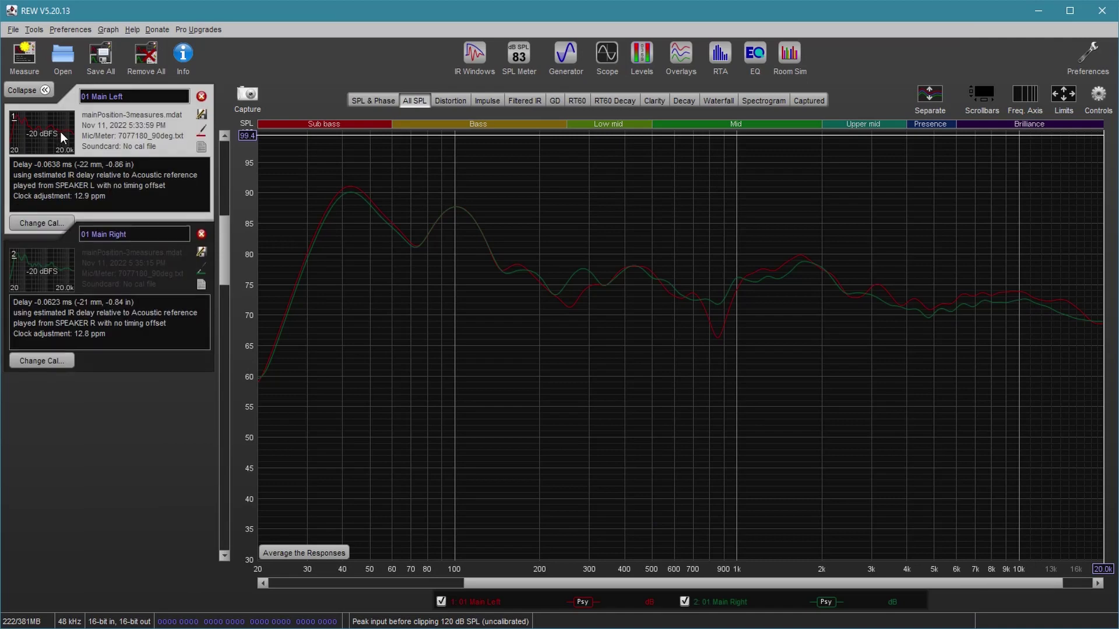
pyautogui.click(761, 58)
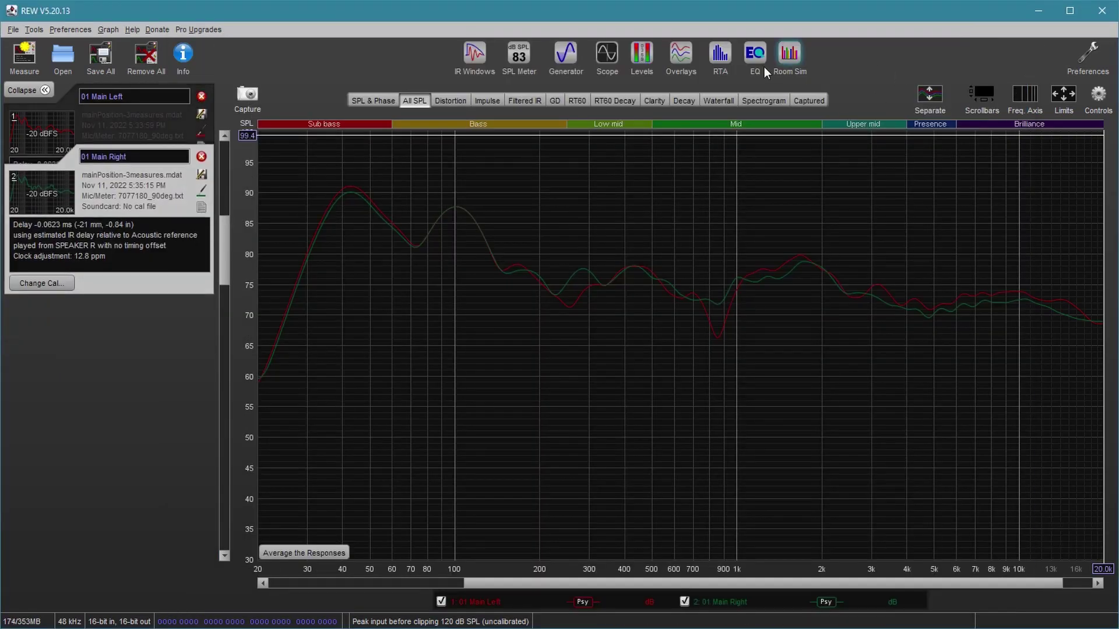
pyautogui.click(763, 67)
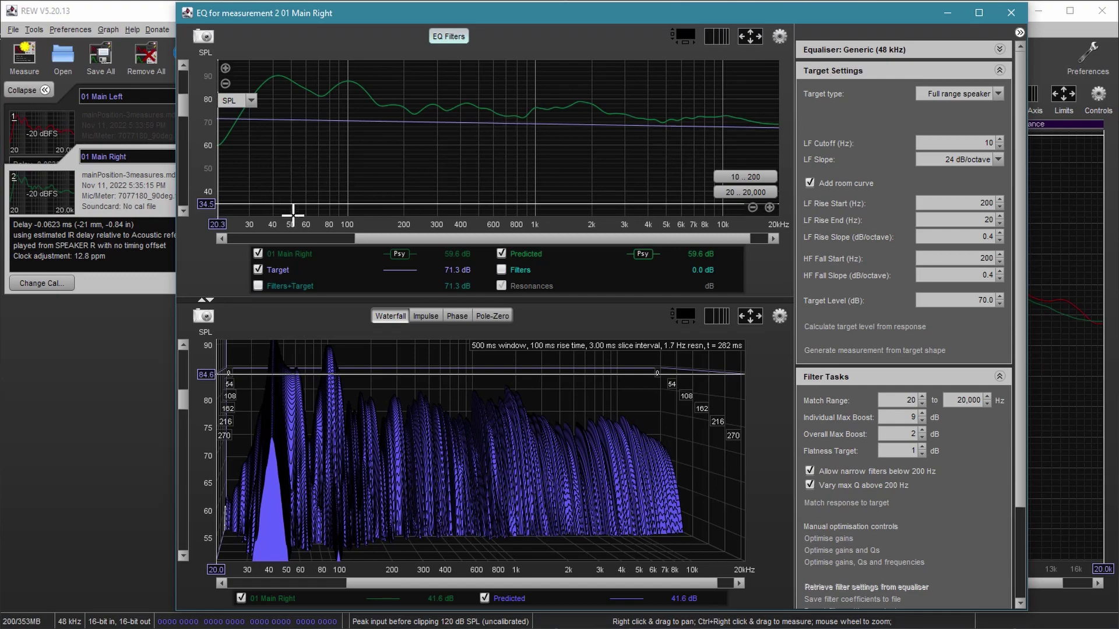
pyautogui.click(54, 135)
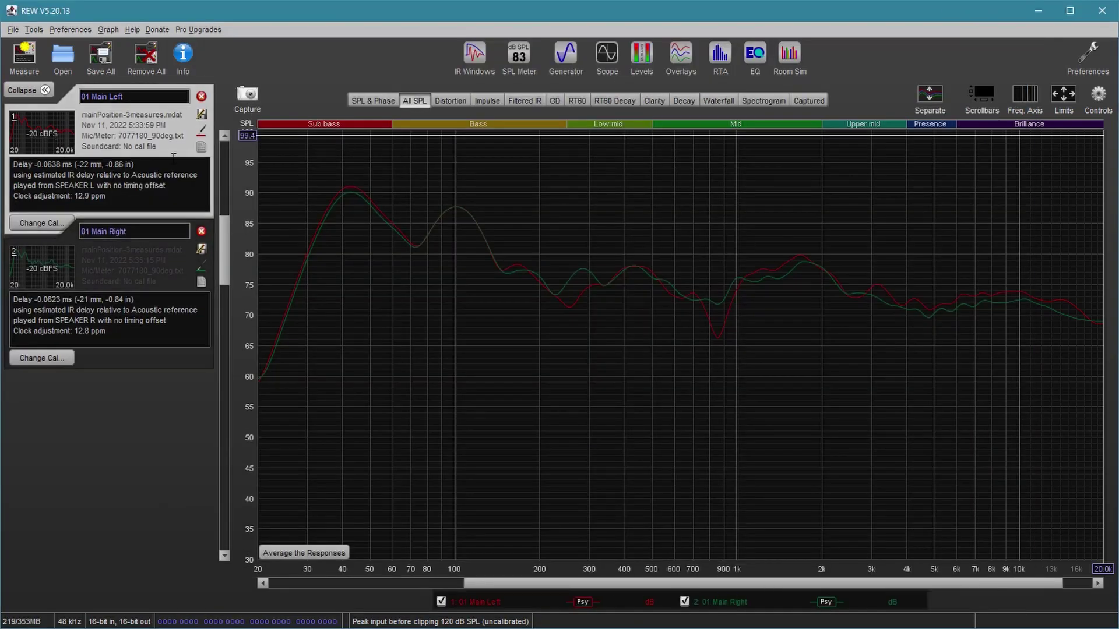
# Step: Reopen 01 Main Left's equaliser and scroll to Filter Tasks (20–20,000 Hz, 9 dB and 2 dB boost limits)
pyautogui.click(763, 67)
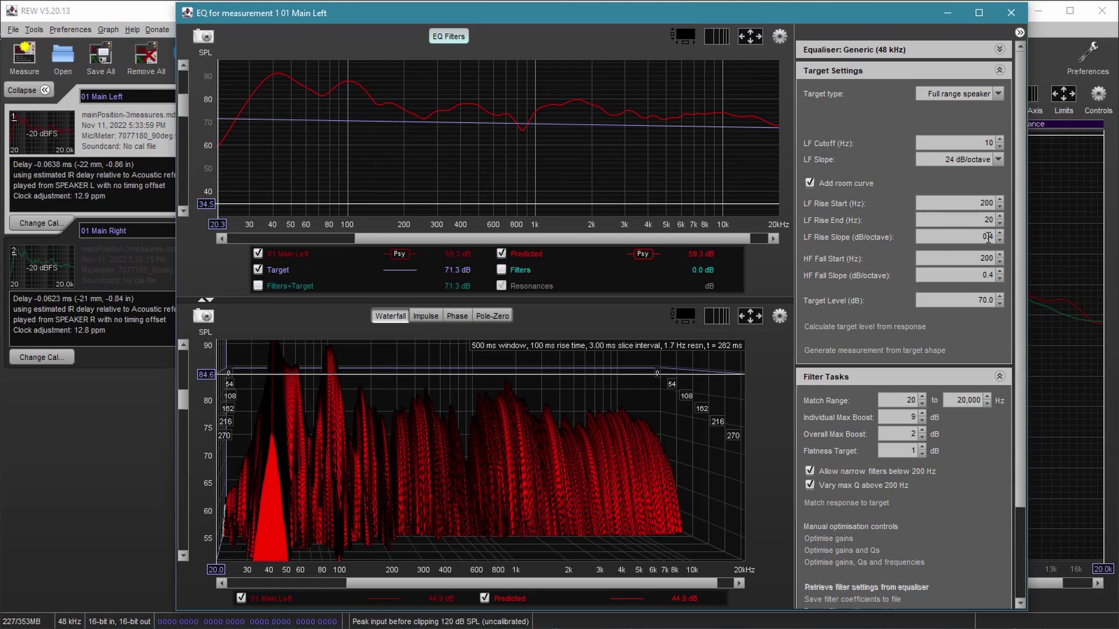
pyautogui.moveTo(1020, 271); pyautogui.dragTo(1019, 358)
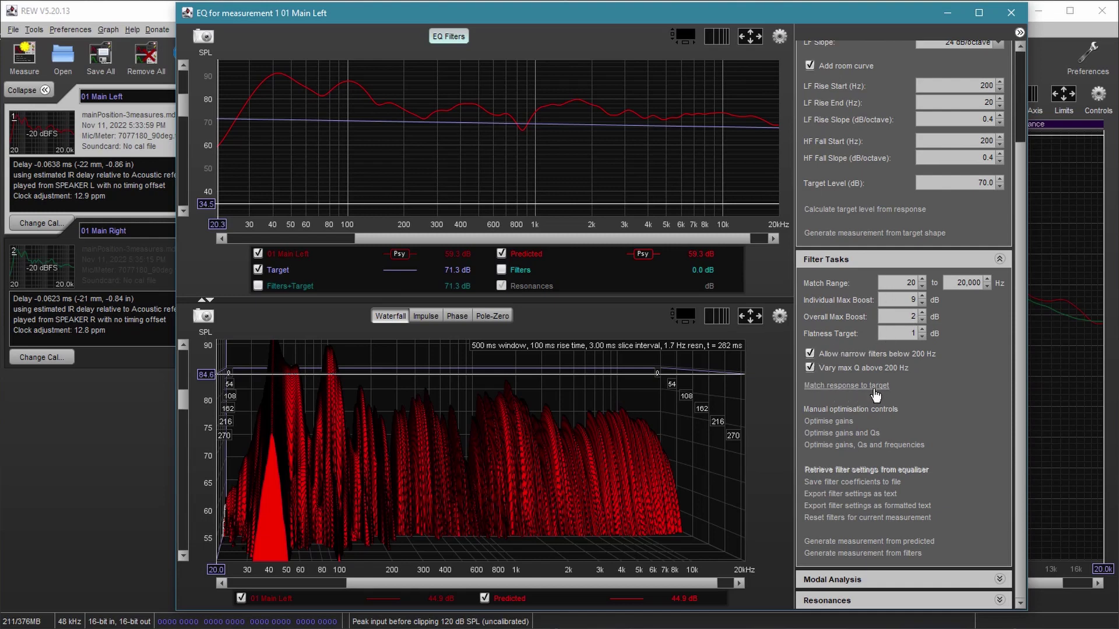
# Step: Match 01 Main Left to the 70 dB target and accept the warning, assigning 14 filters
pyautogui.click(845, 388)
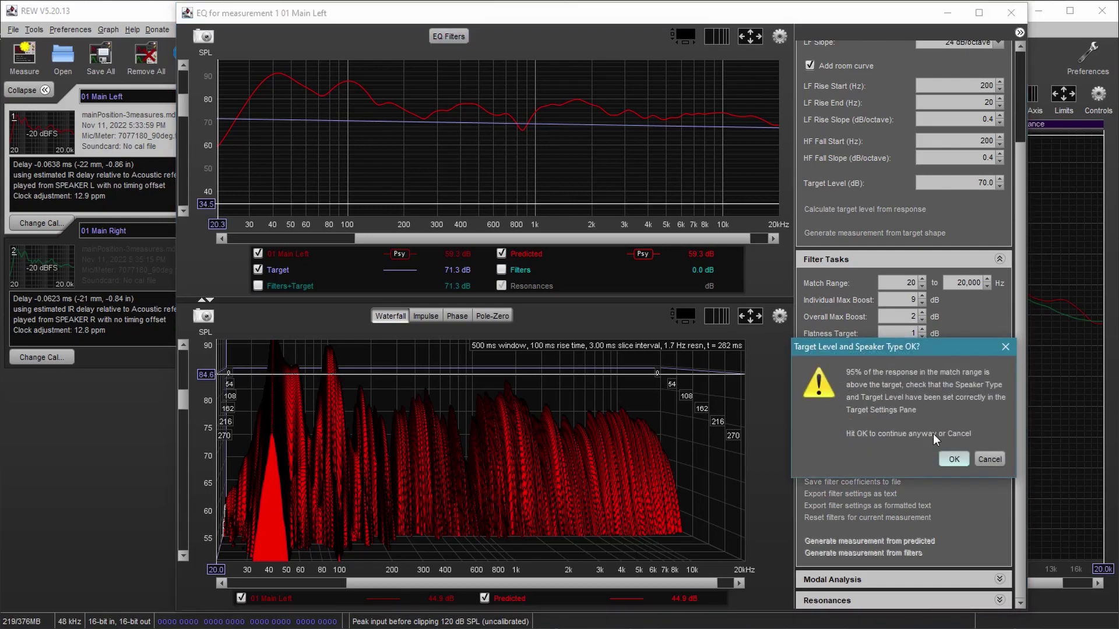
pyautogui.click(954, 459)
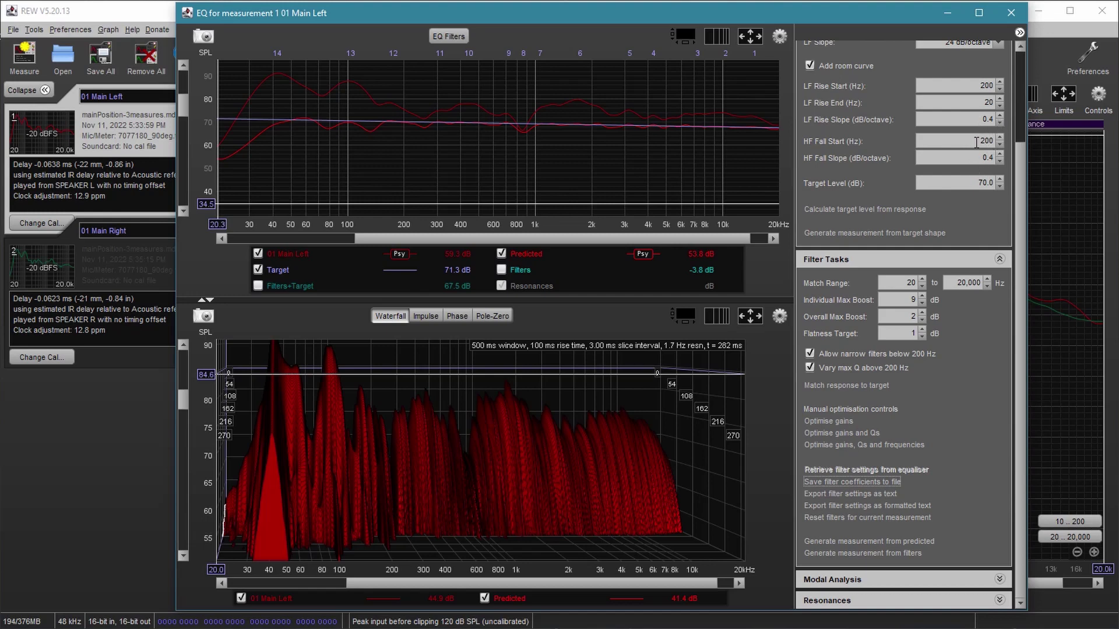
# Step: Set the target's LF rise slope and HF fall slope both to 0.5 dB/octave
pyautogui.click(969, 122)
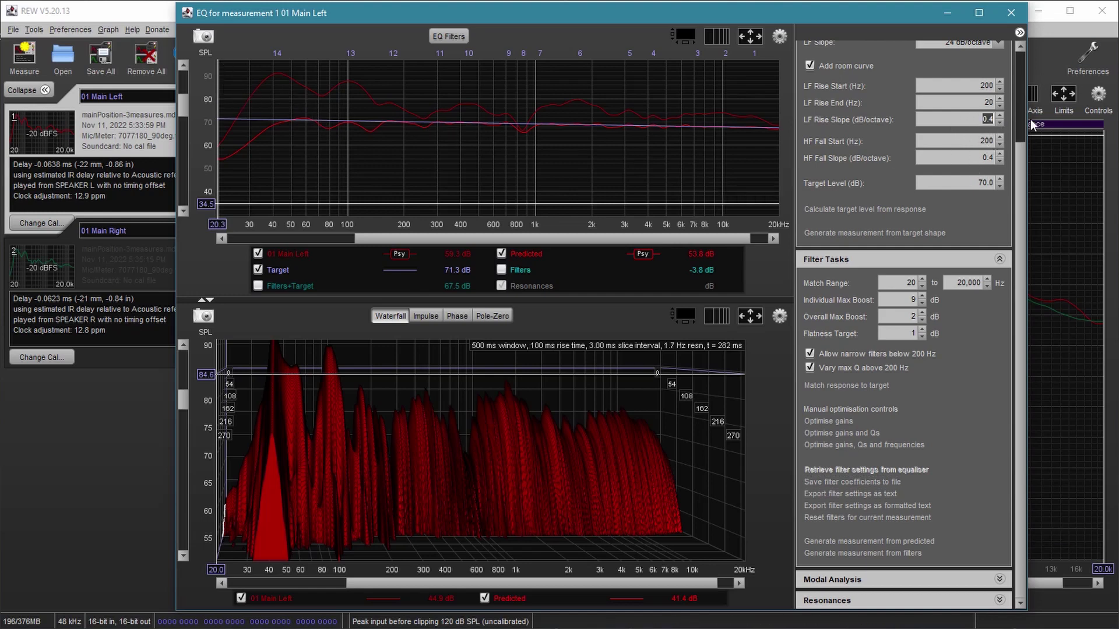
pyautogui.write('0.6')
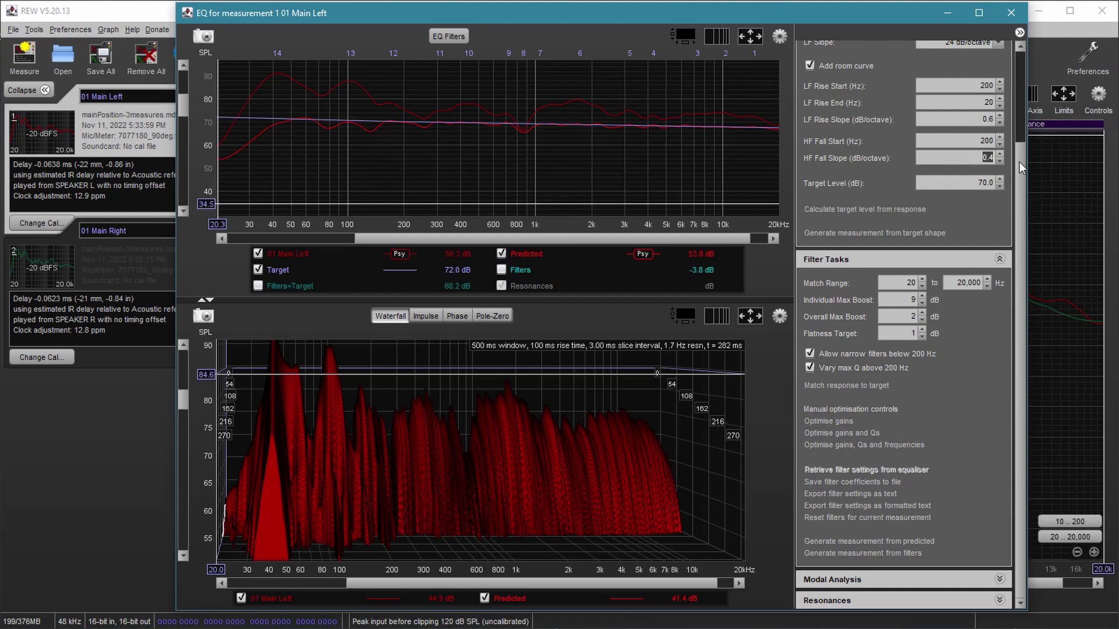
pyautogui.write('.6')
pyautogui.press('Return')
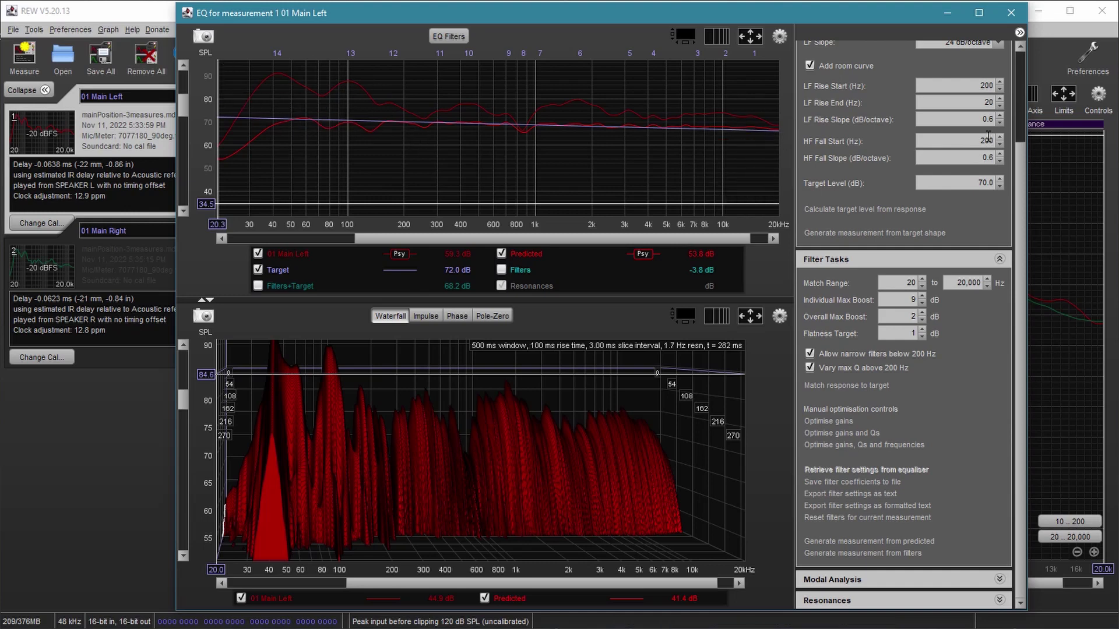
pyautogui.click(969, 154)
pyautogui.write('50.5')
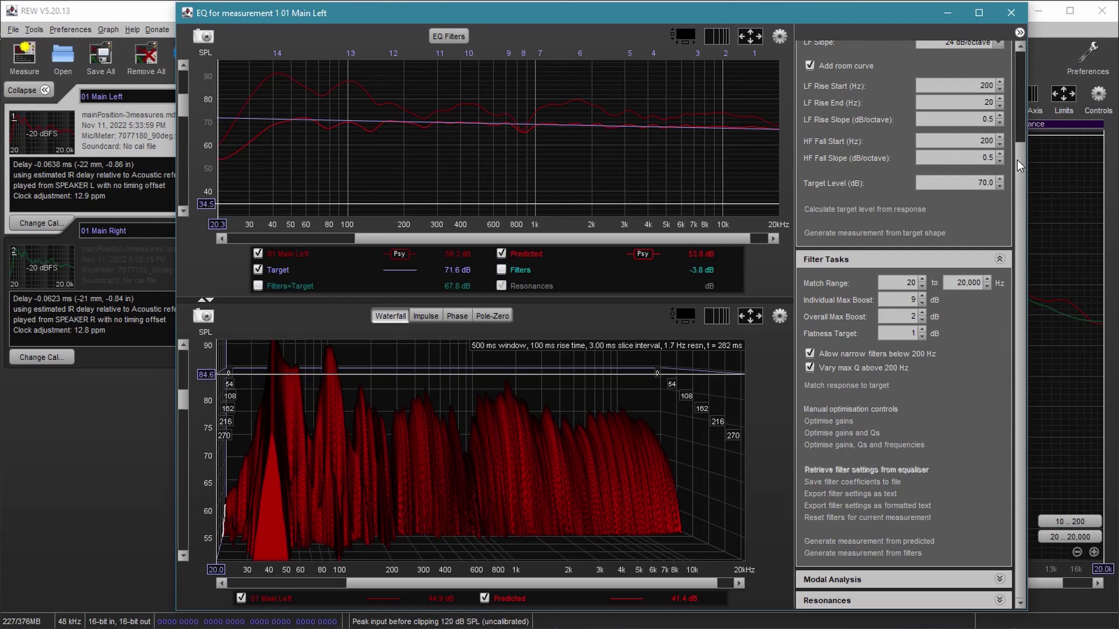
# Step: Rematch 01 Main Left with the new slopes and accept the warning, assigning 16 filters
pyautogui.click(839, 389)
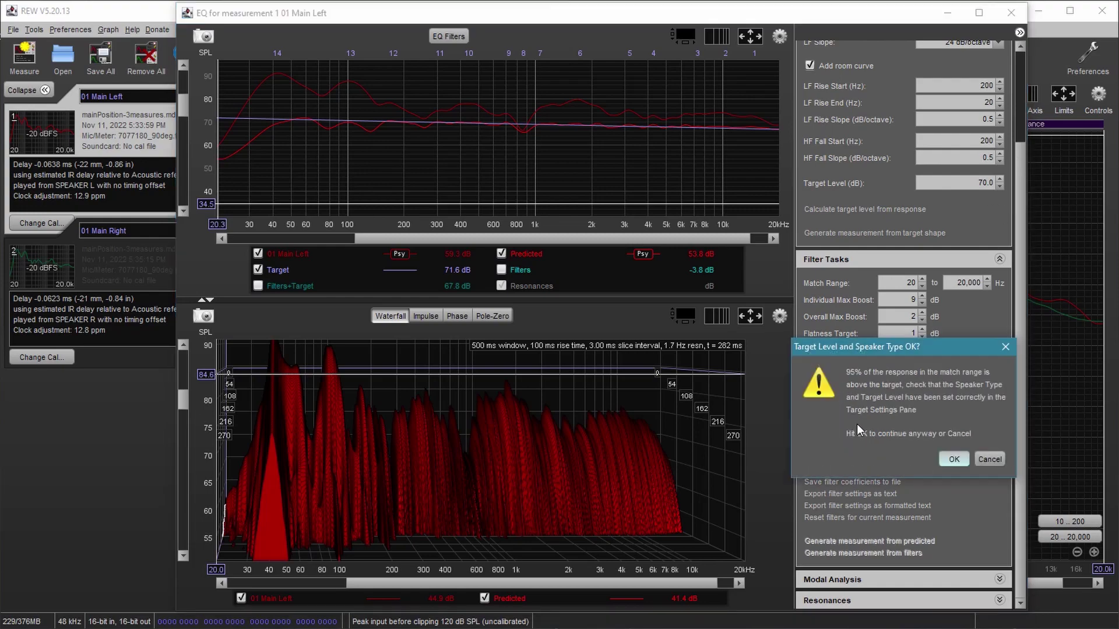
pyautogui.click(953, 460)
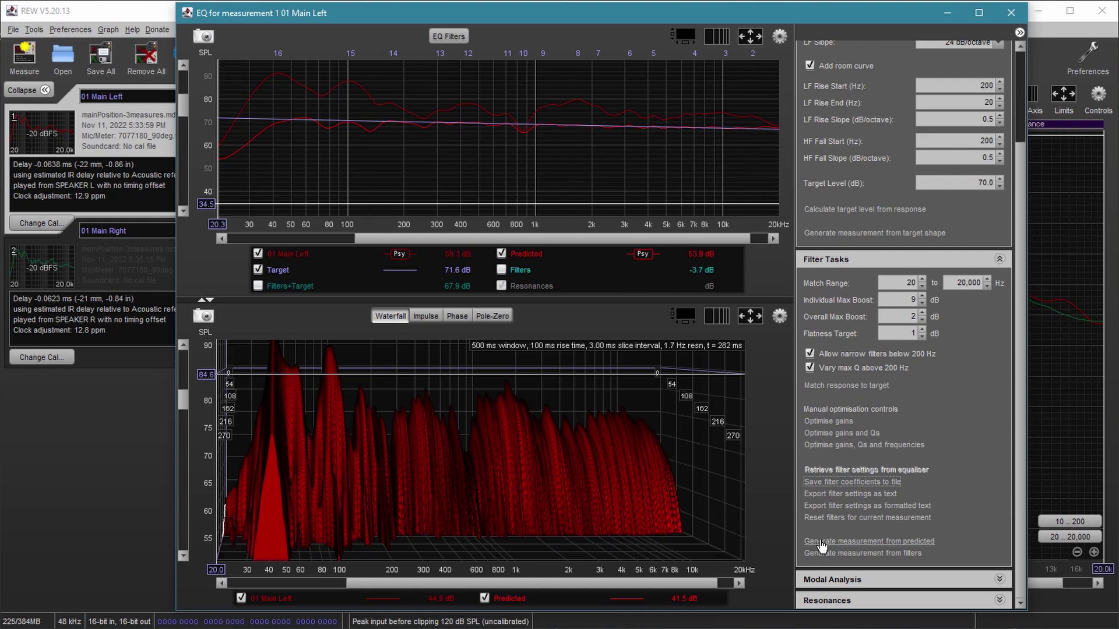
# Step: Create EQ 01 Main Left from the predicted response, close the equaliser, and select 01 Main Right
pyautogui.click(861, 543)
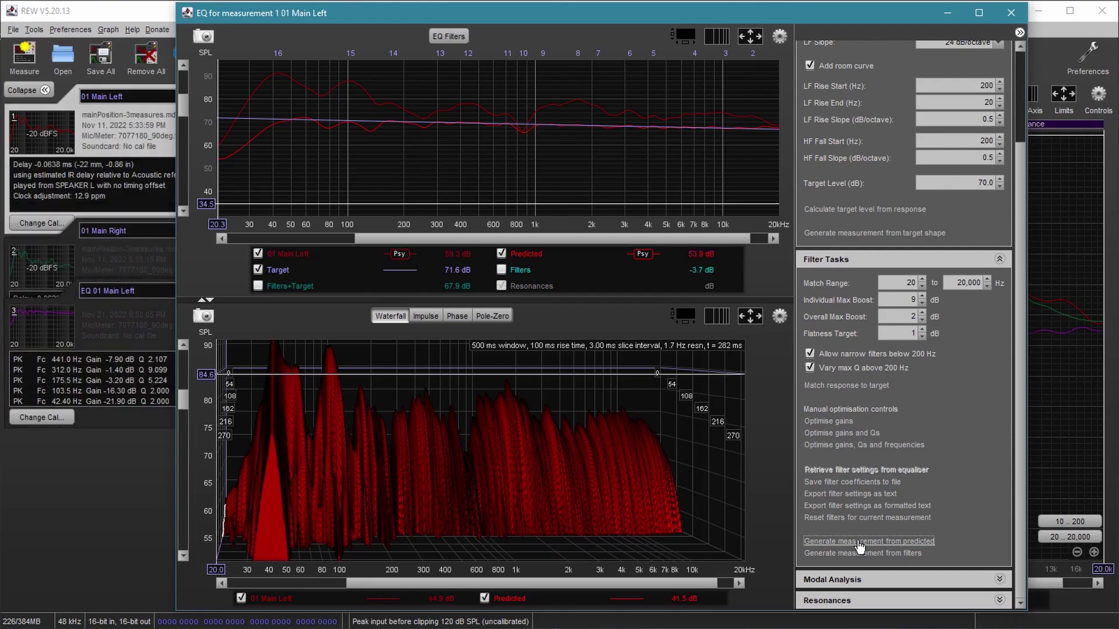
pyautogui.click(1014, 14)
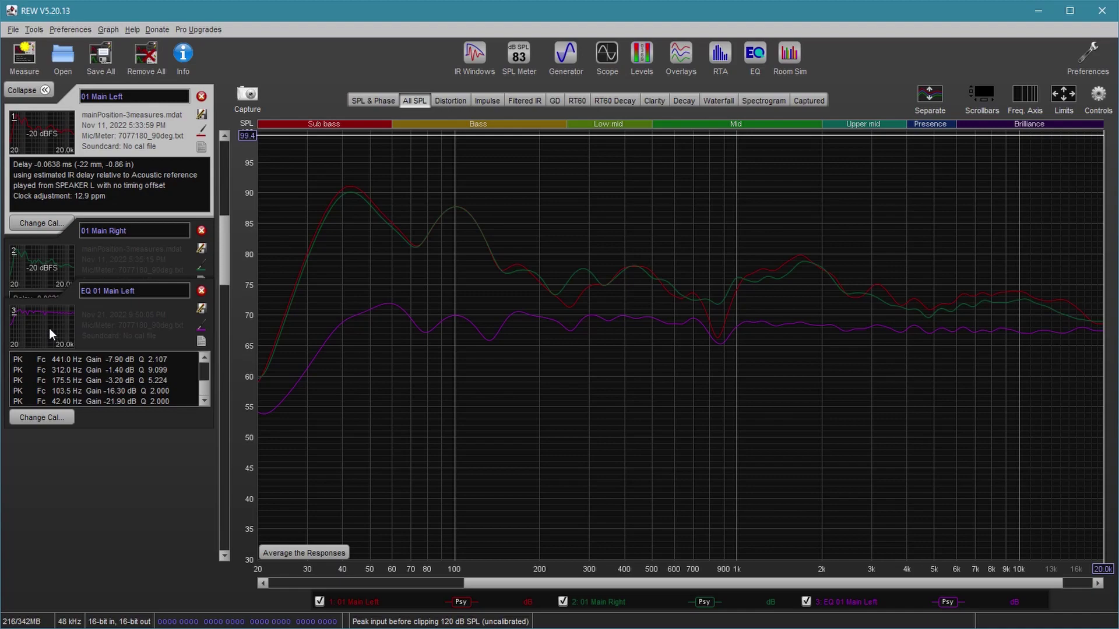
pyautogui.moveTo(50, 333)
pyautogui.click(63, 258)
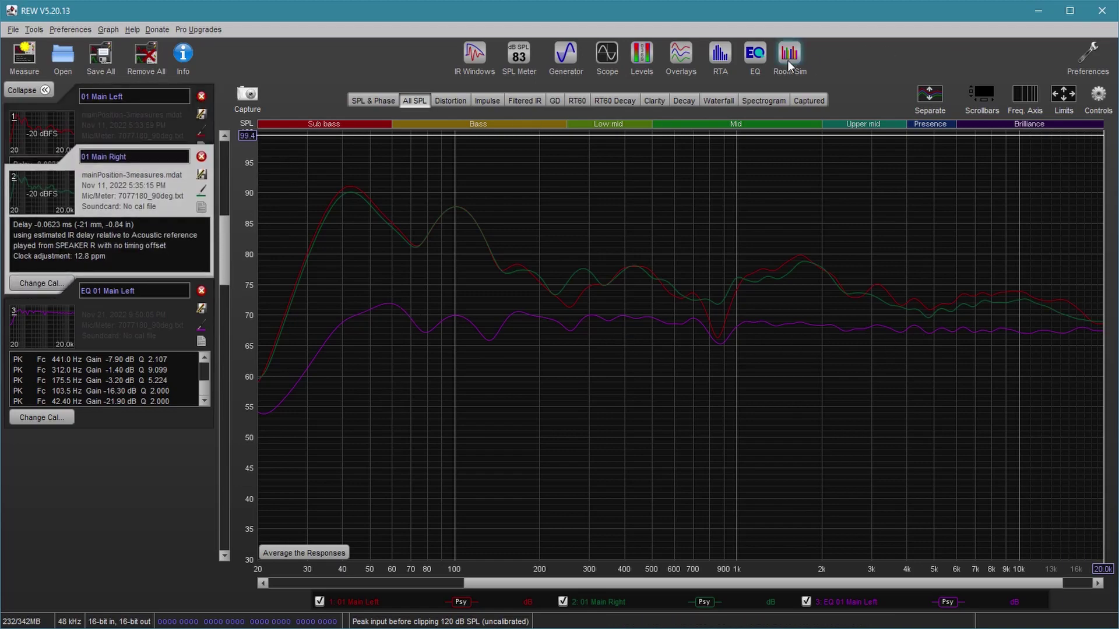
# Step: Match the 01 Main Right response to the 70 dB target curve, fitting 12 EQ filters
pyautogui.click(754, 55)
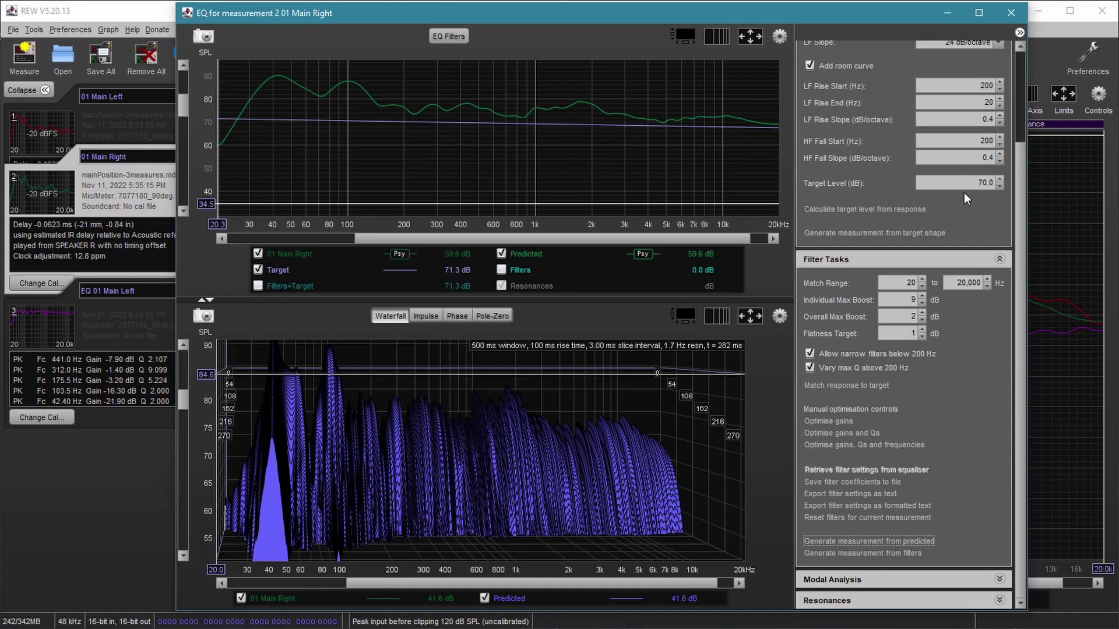
pyautogui.scroll(3, 1022, 186)
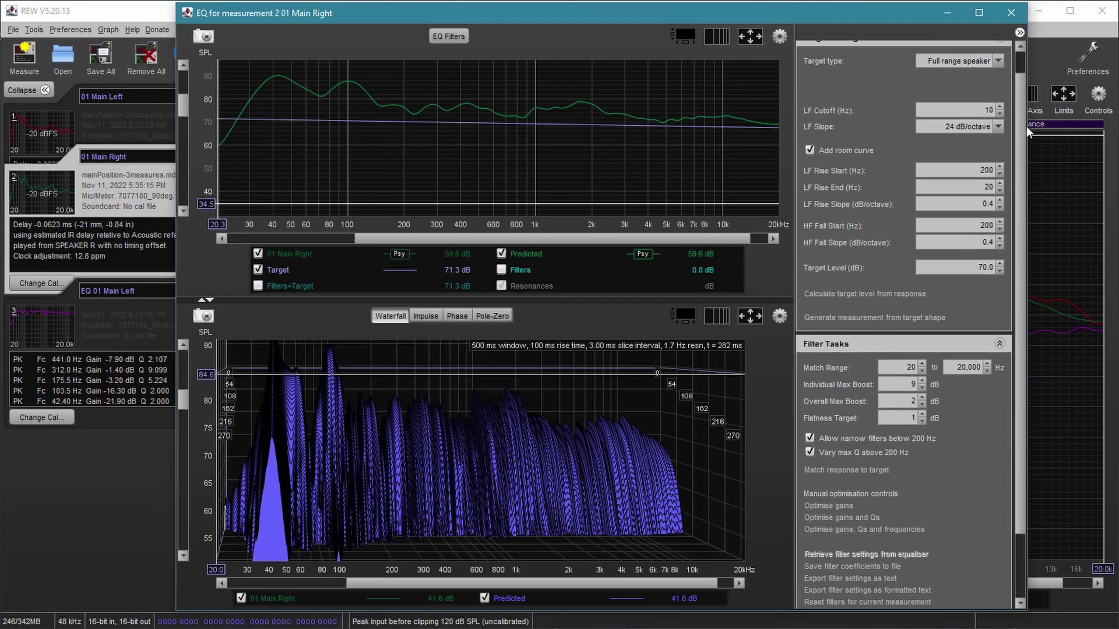
pyautogui.scroll(1, 1020, 95)
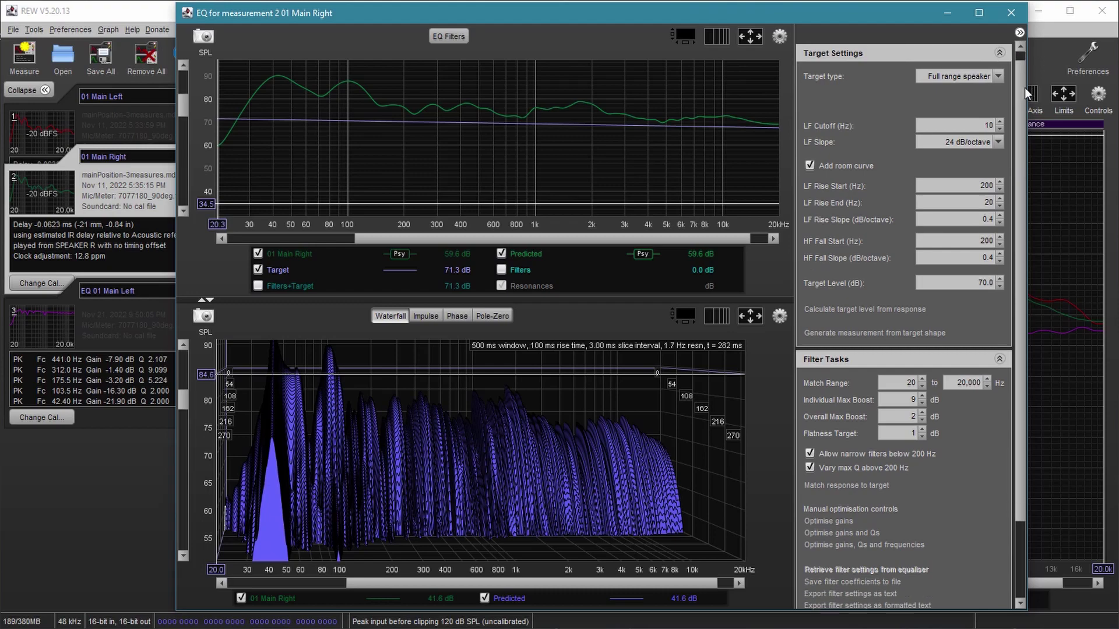
pyautogui.scroll(-4, 1012, 247)
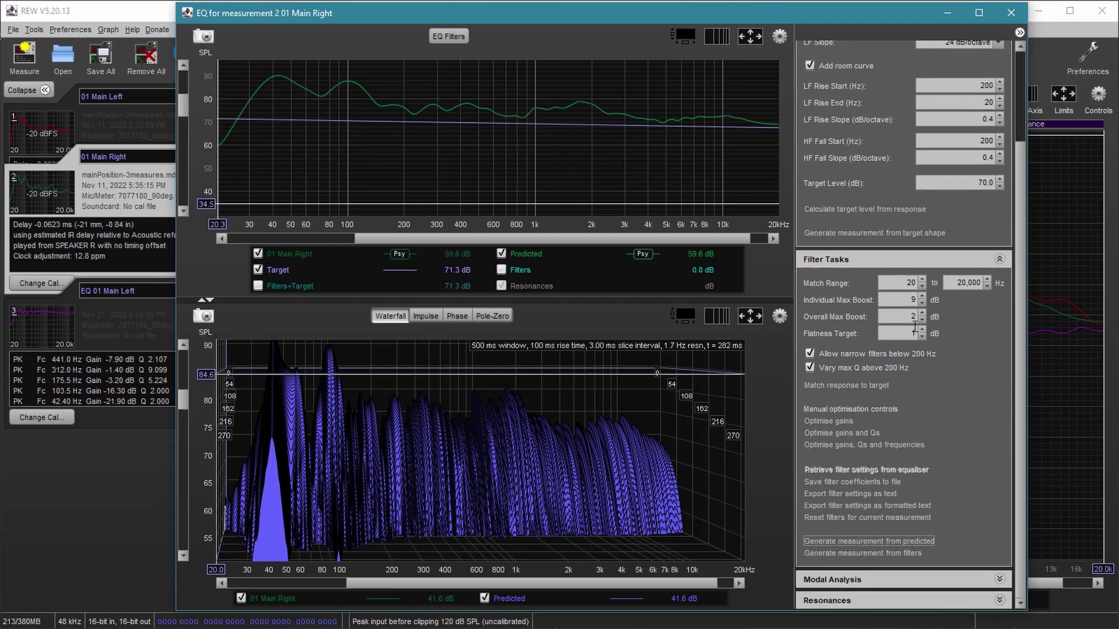
pyautogui.click(832, 387)
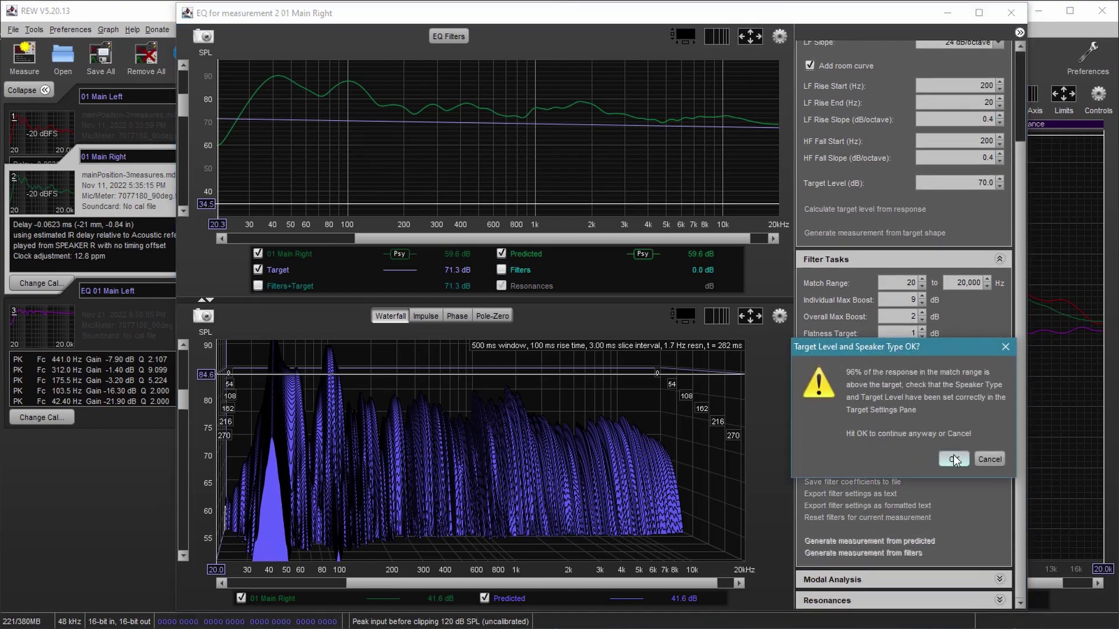
pyautogui.click(952, 458)
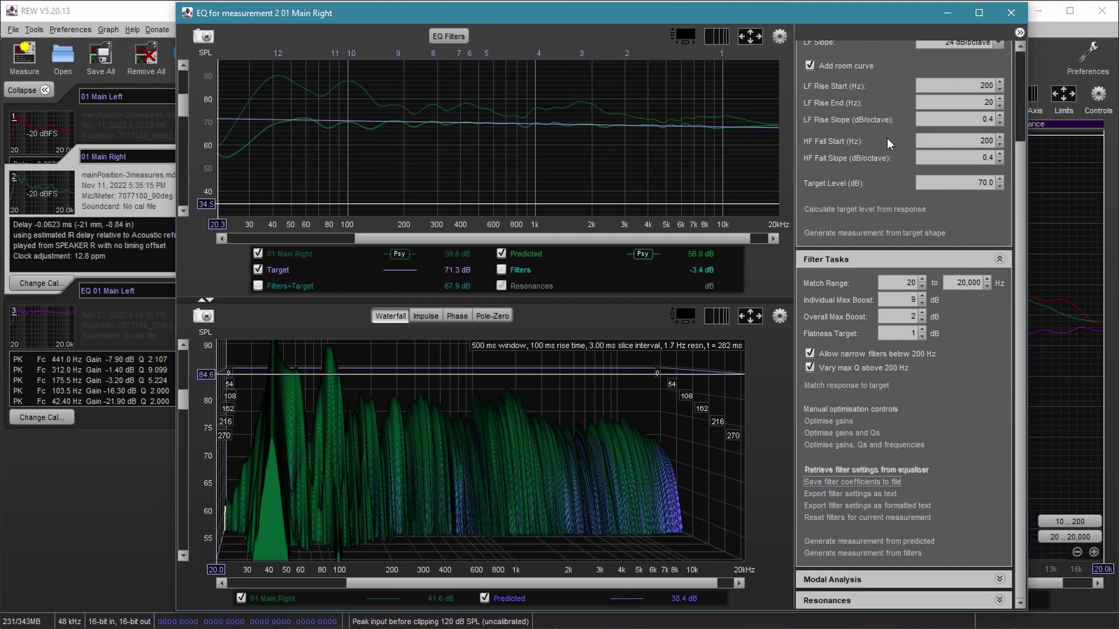
# Step: Set LF rise and HF fall slopes to 0.5 dB/octave and rematch, producing 13 filters
pyautogui.click(944, 119)
pyautogui.hotkey('shift', 'End')
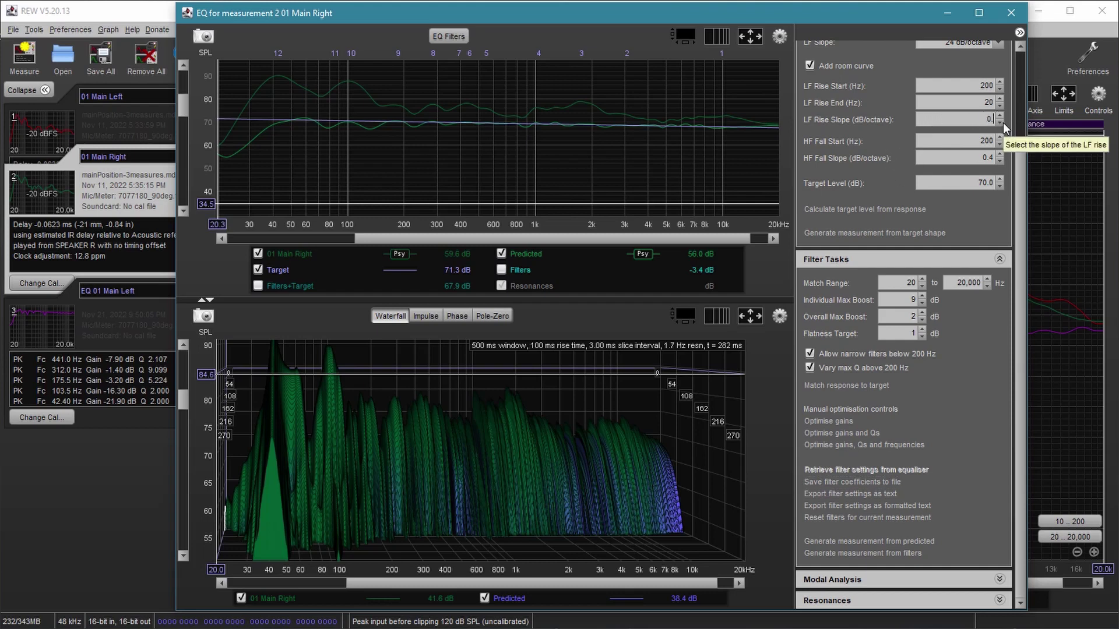
pyautogui.press('Up')
pyautogui.moveTo(970, 160); pyautogui.dragTo(1014, 167)
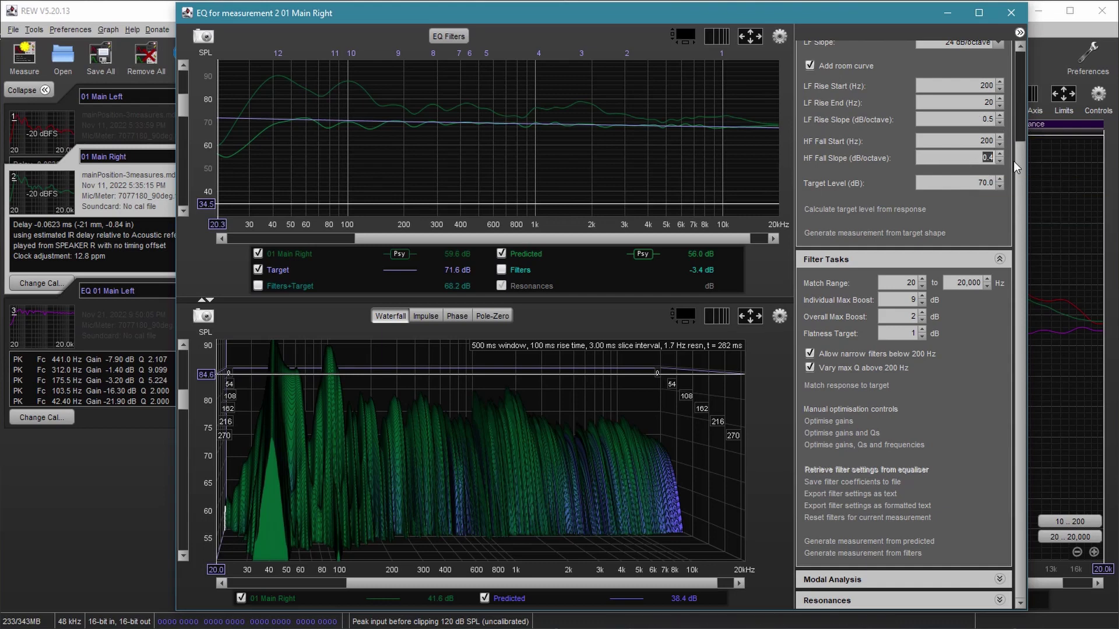
pyautogui.press('Home')
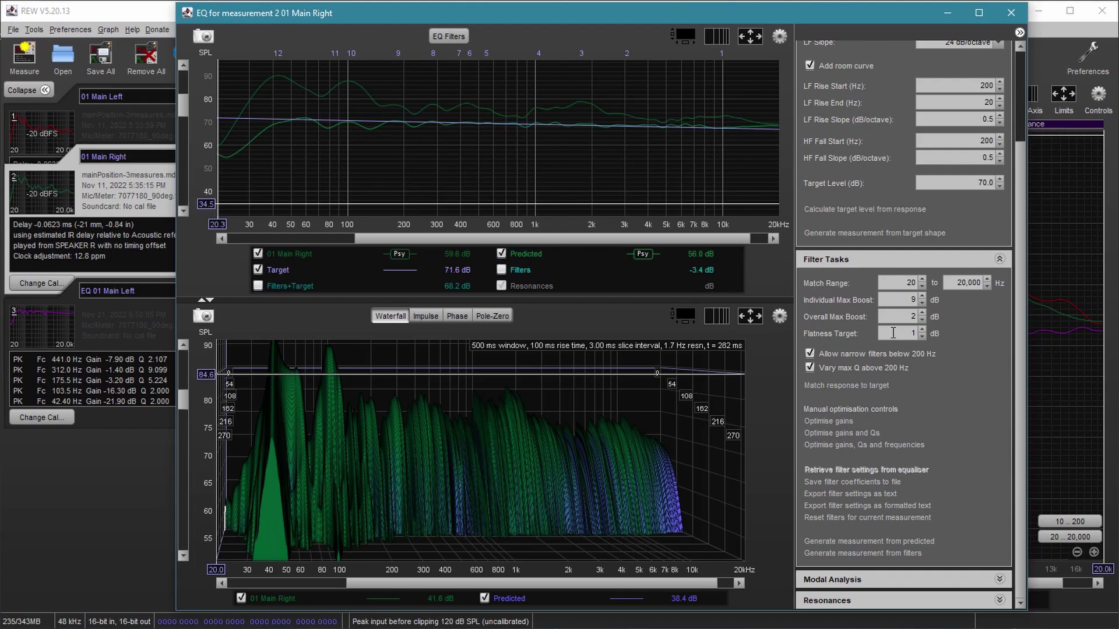
pyautogui.click(847, 385)
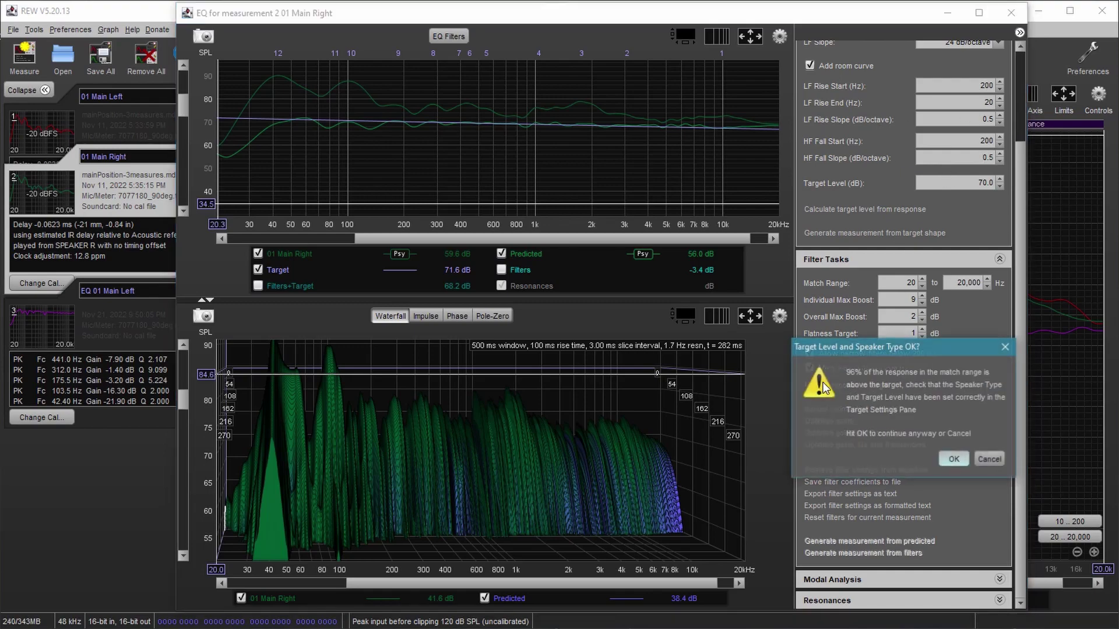
pyautogui.click(964, 461)
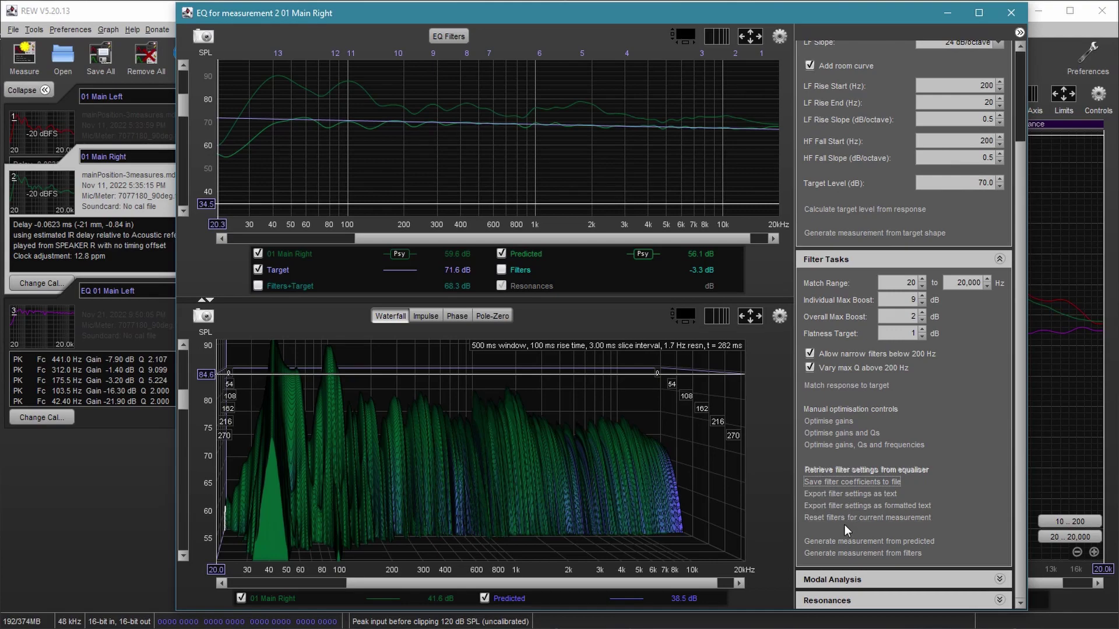
# Step: Generate EQ 01 Main Right from the predicted response and expand both EQ measurements in the list
pyautogui.click(817, 542)
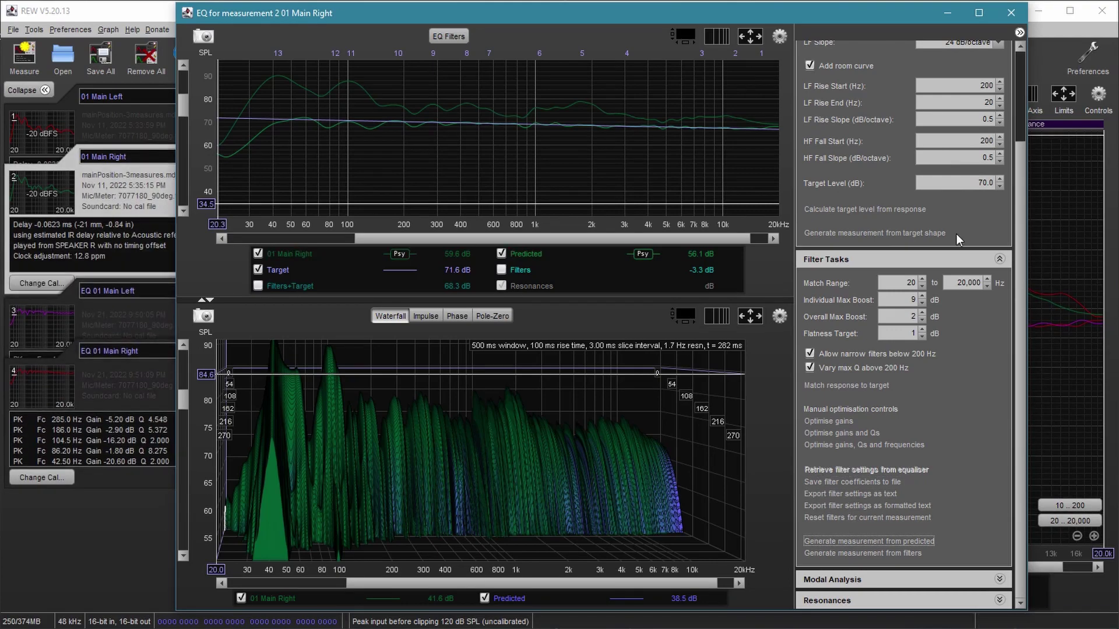
pyautogui.click(1009, 13)
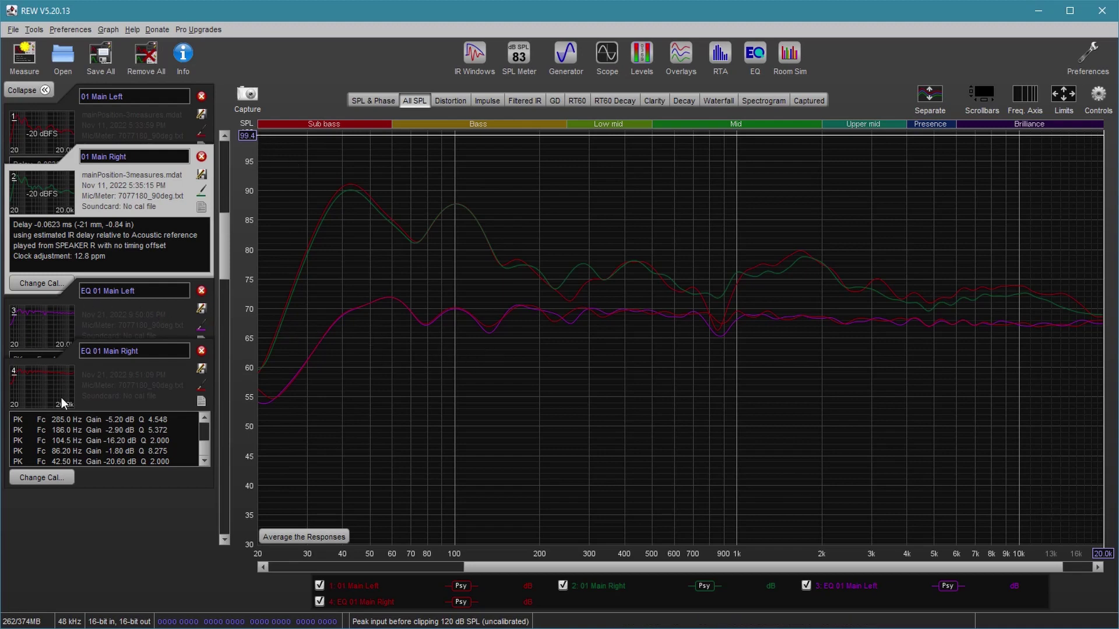
pyautogui.click(46, 332)
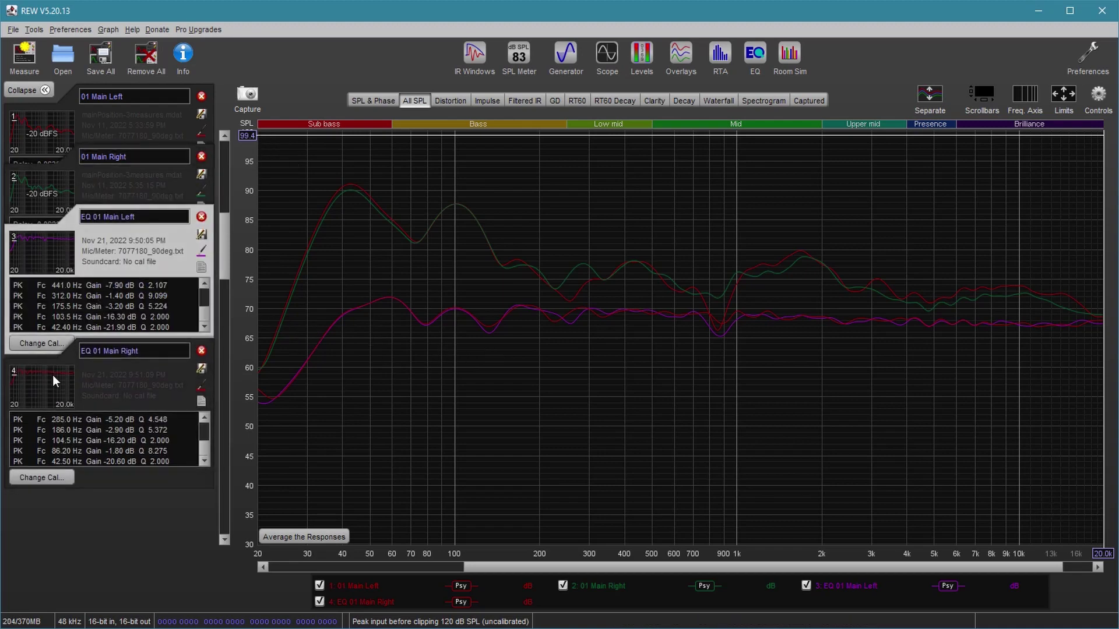
pyautogui.click(54, 380)
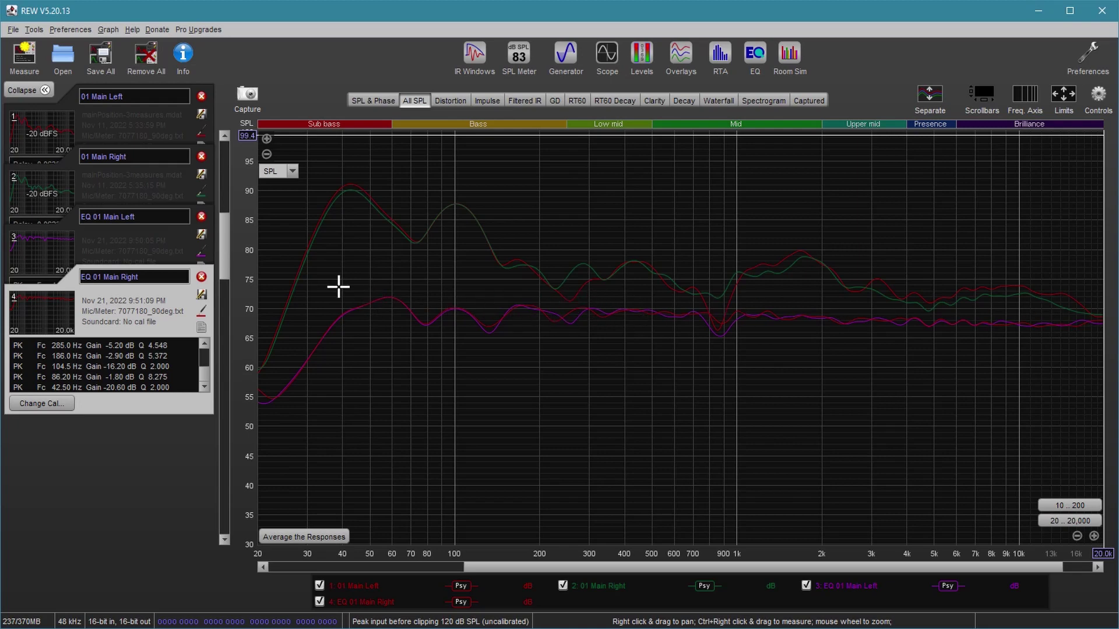
# Step: With 01 Main Left selected, start exporting the filters impulse response as WAV
pyautogui.click(49, 145)
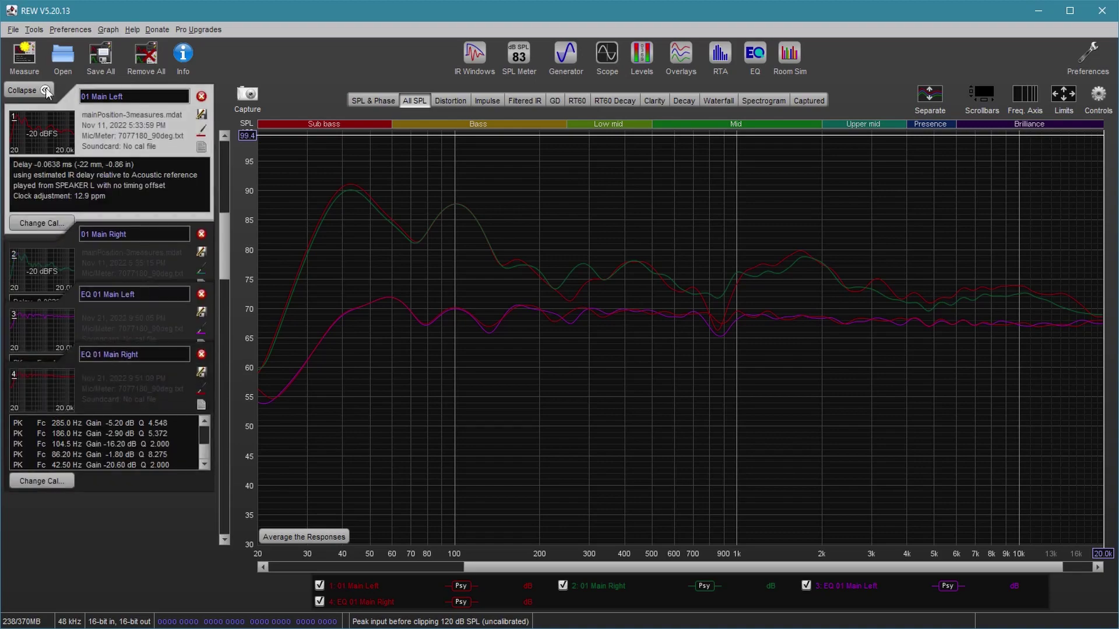
pyautogui.click(13, 29)
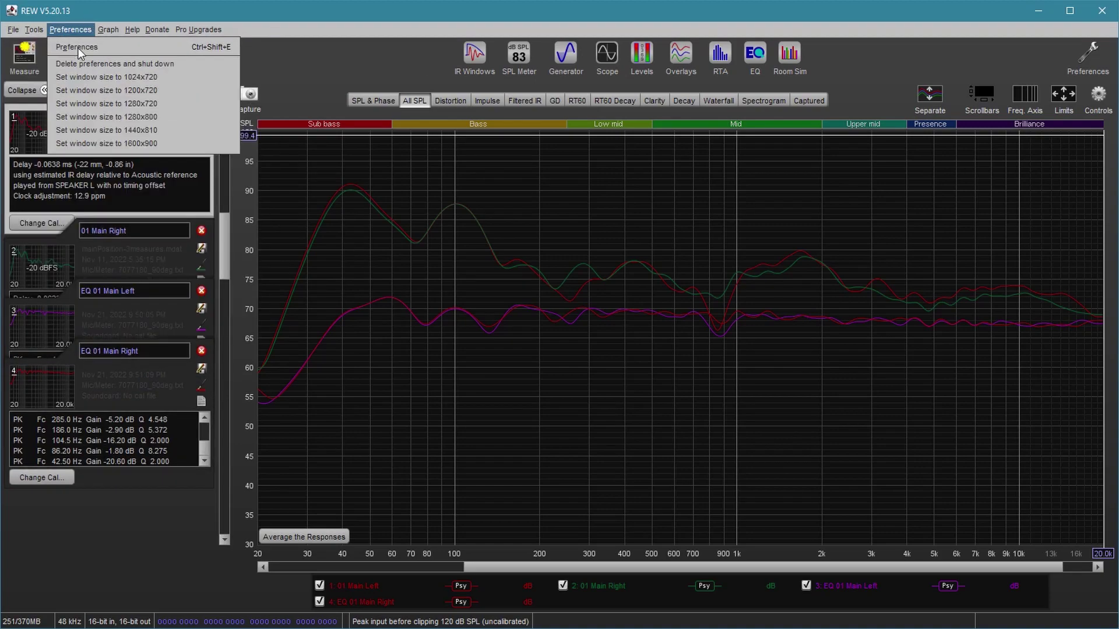
pyautogui.moveTo(189, 152)
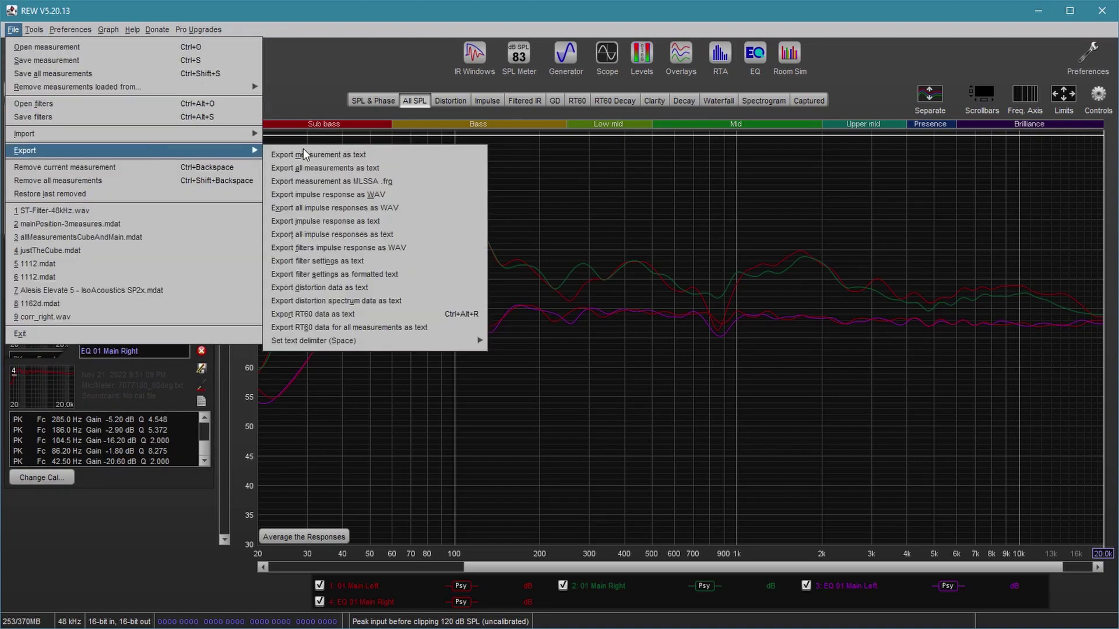
pyautogui.click(396, 249)
# Step: Make the export stereo, with 01 Main Left as left and 01 Main Right as right channel
pyautogui.click(491, 205)
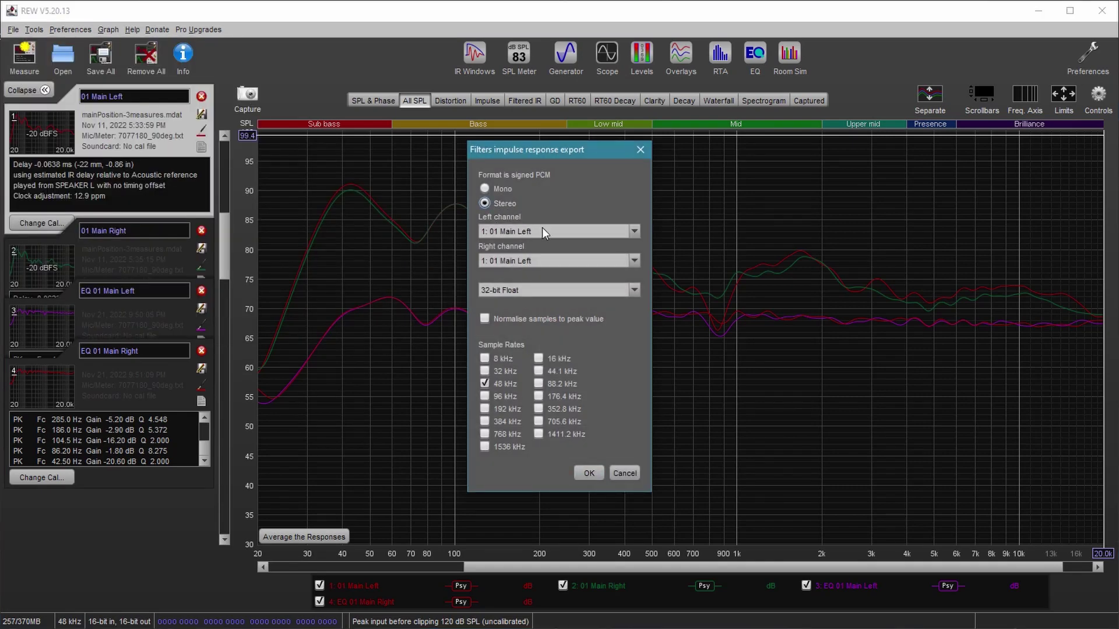
pyautogui.click(633, 235)
pyautogui.click(523, 246)
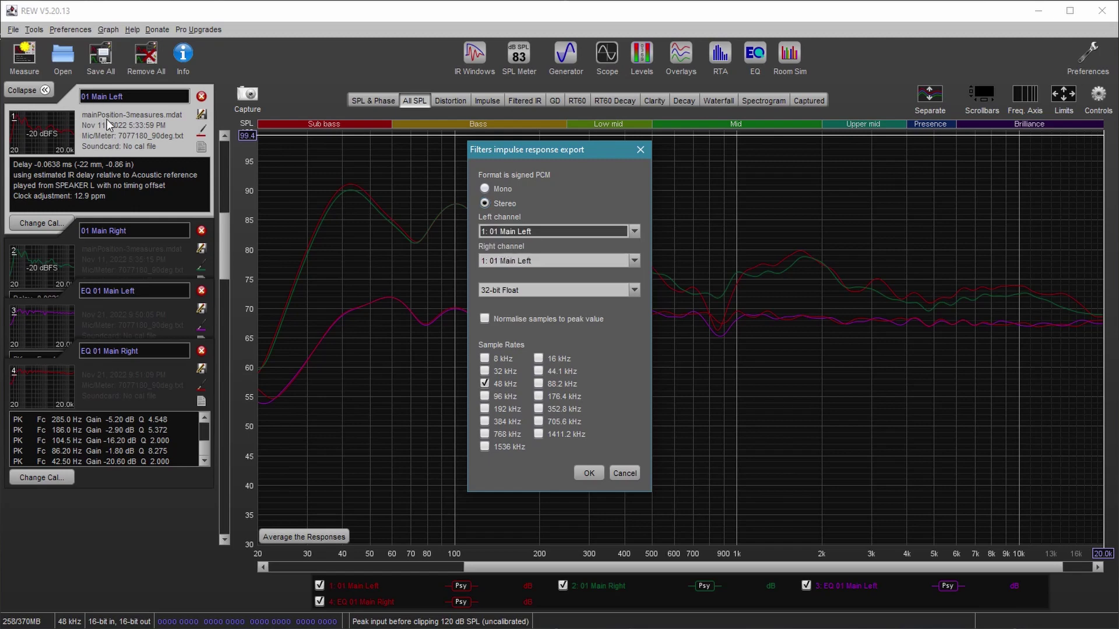
pyautogui.click(634, 261)
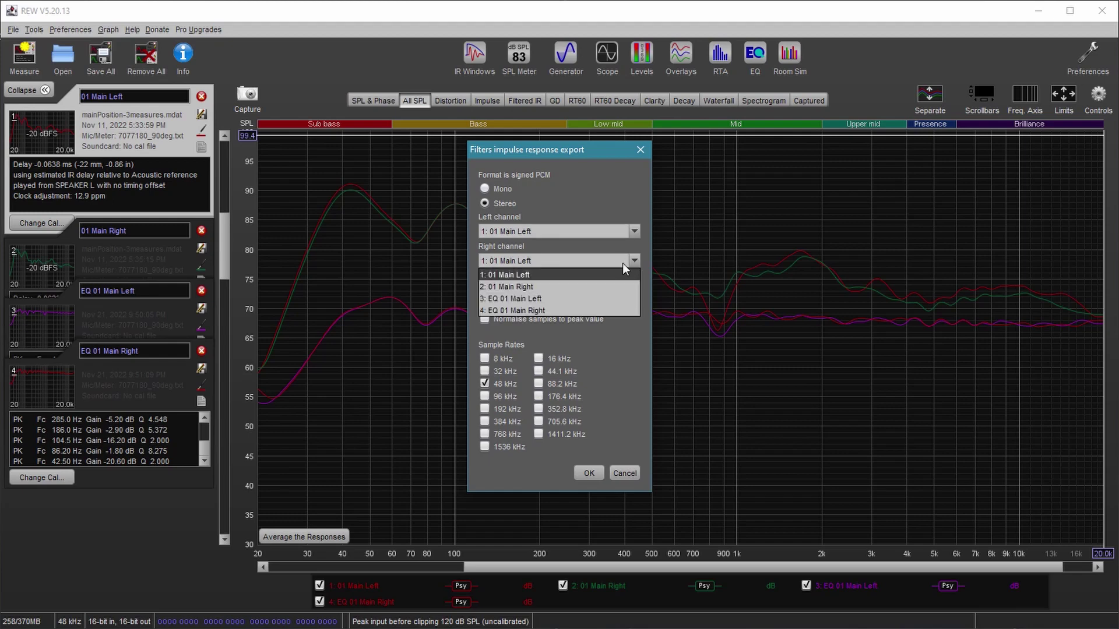
pyautogui.click(516, 288)
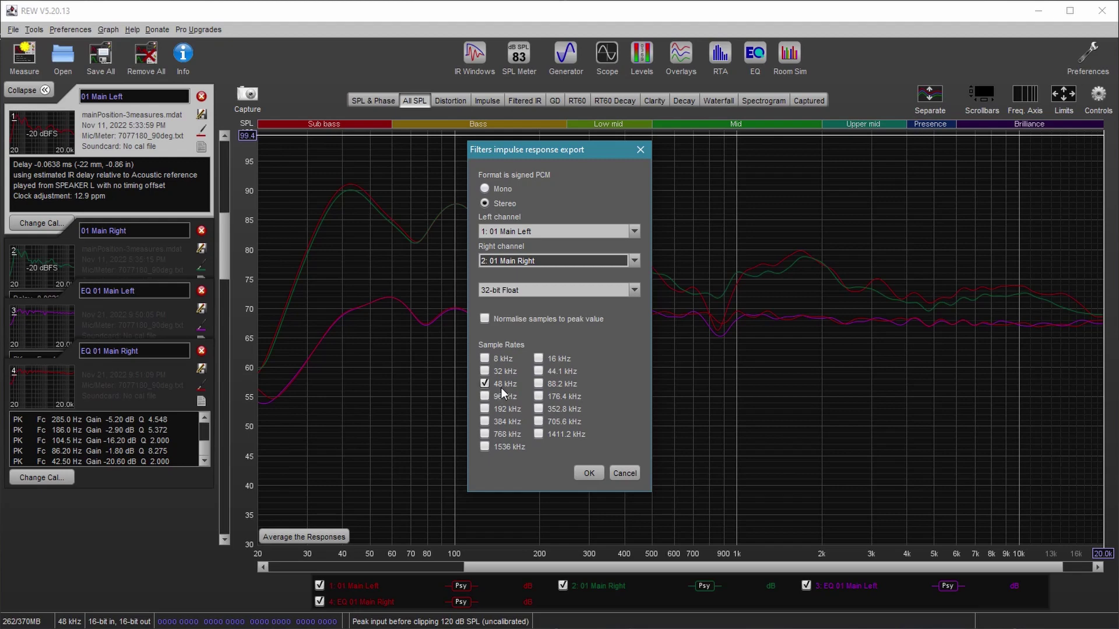
# Step: Keep 48 kHz as the only export sample rate, removing the briefly added 96 and 44.1 kHz
pyautogui.click(488, 397)
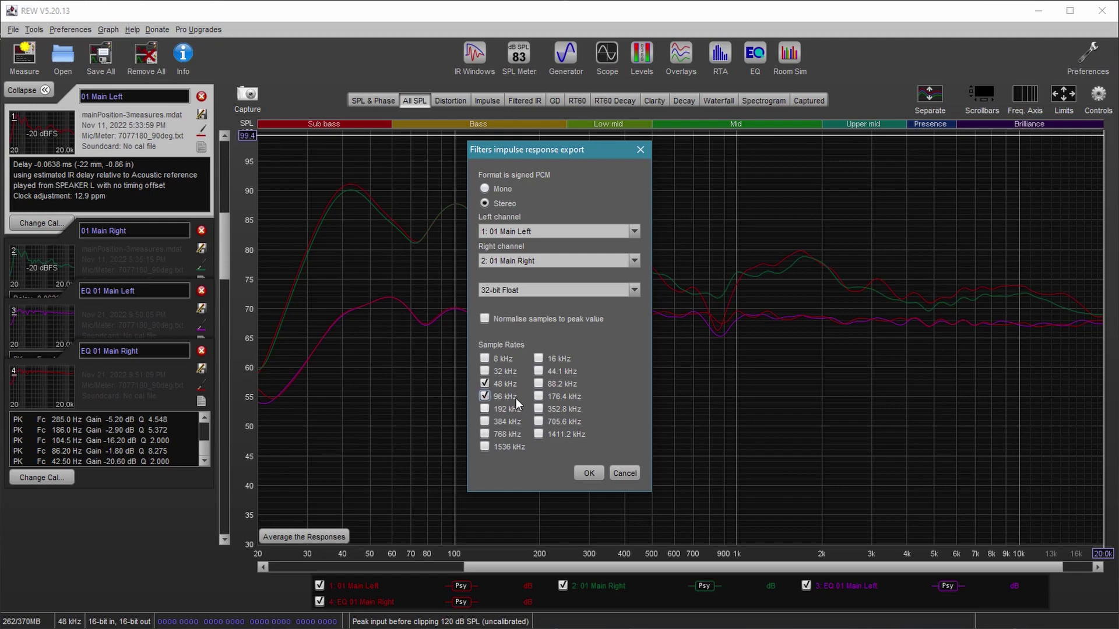
pyautogui.click(538, 372)
pyautogui.click(485, 396)
pyautogui.click(537, 373)
# Step: Confirm the export settings and save over ST-Filter-48kHz.wav, approving the overwrite
pyautogui.click(587, 473)
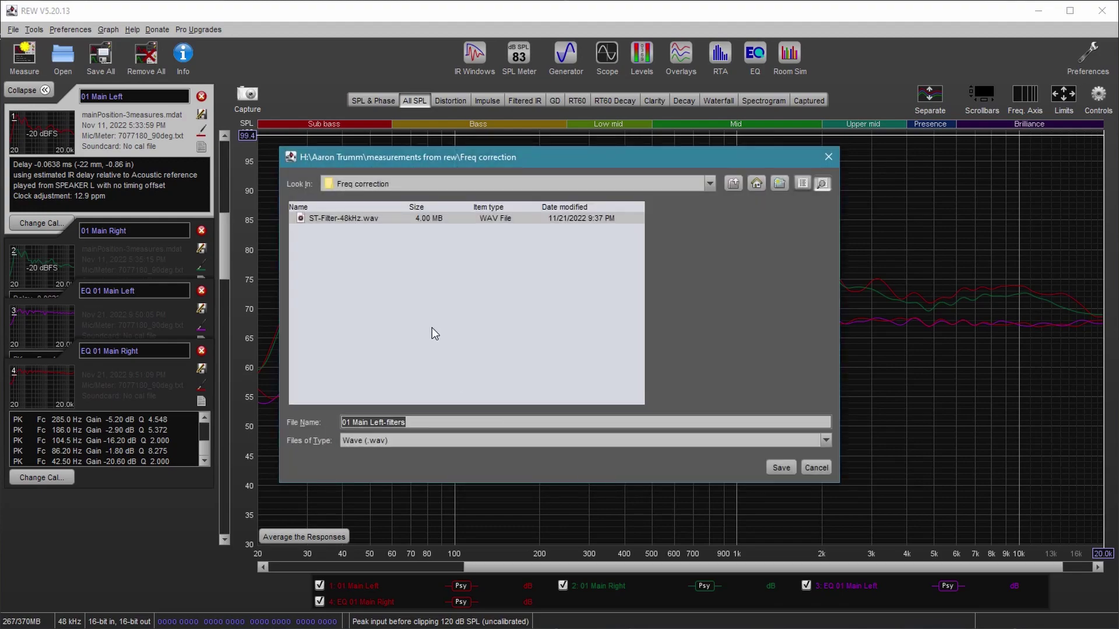
pyautogui.click(321, 217)
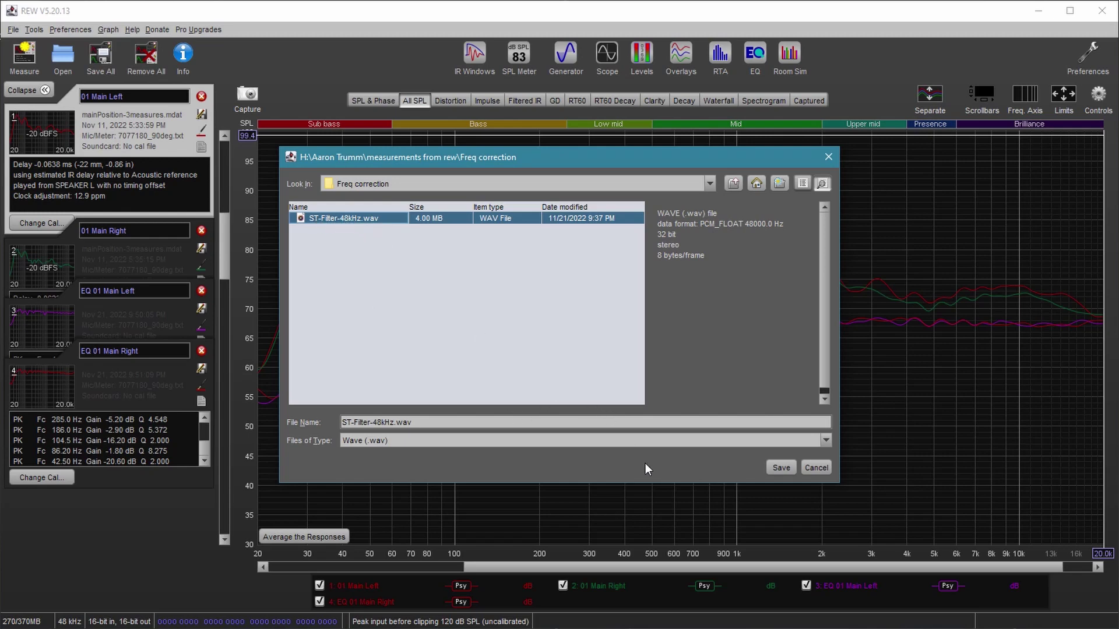
pyautogui.click(781, 467)
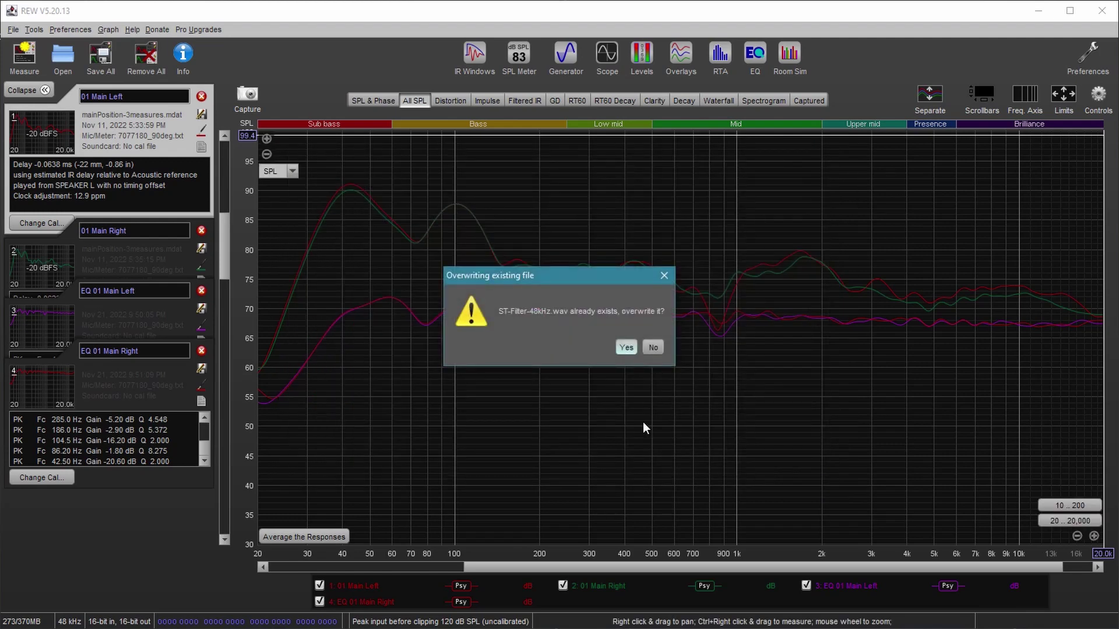
pyautogui.click(625, 350)
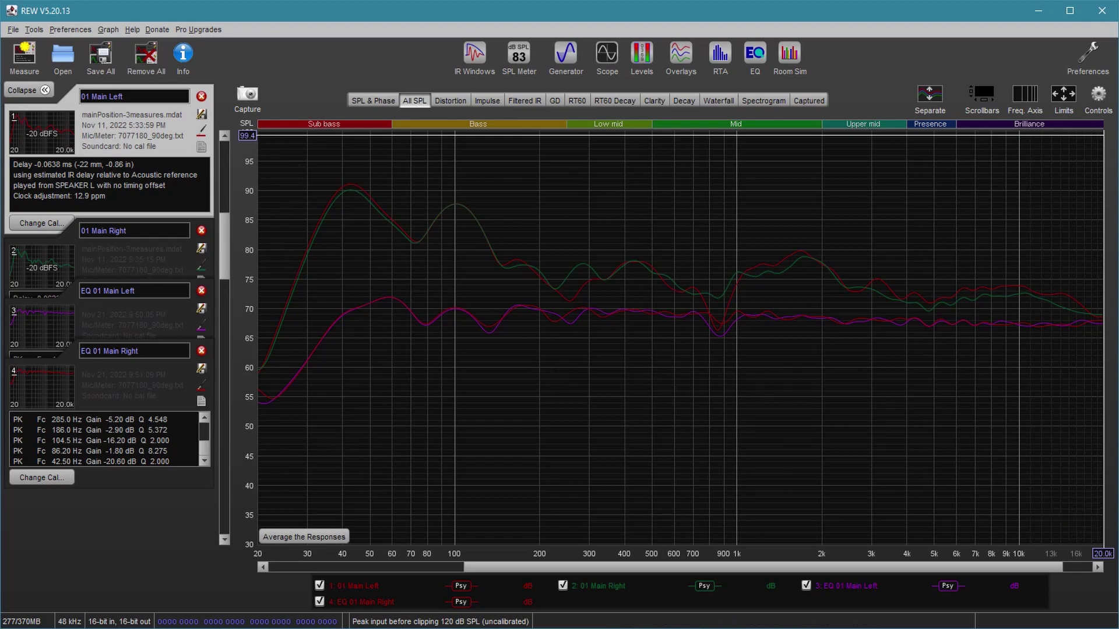
# Step: Import all channels of ST-Filter-48kHz.wav as impulse responses and shift the SPL axis to show them
pyautogui.click(13, 29)
pyautogui.moveTo(122, 156)
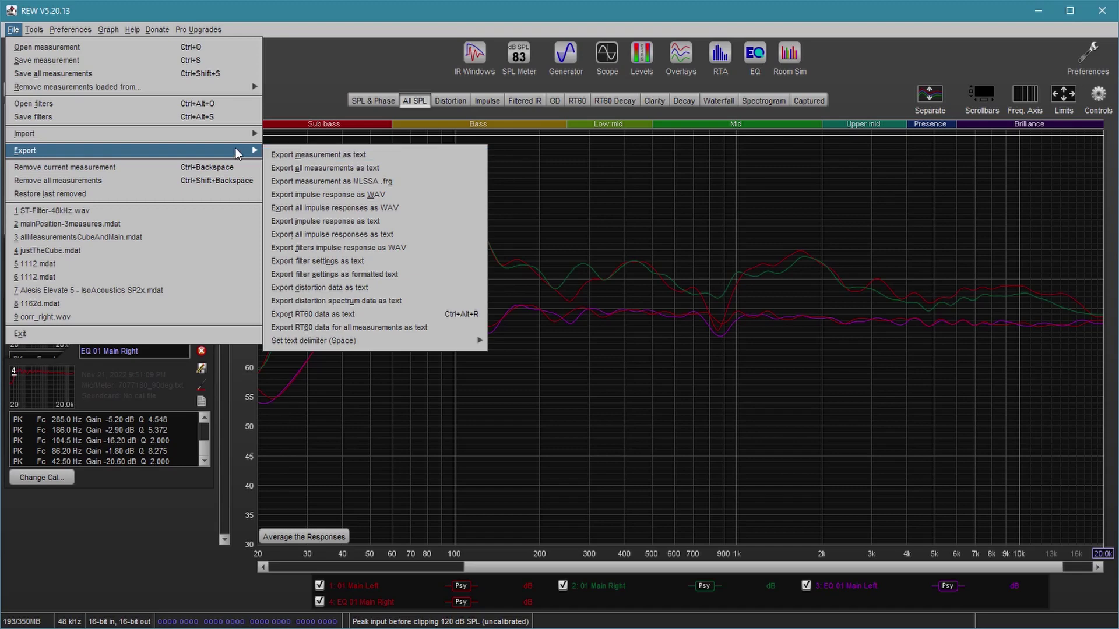
pyautogui.moveTo(215, 136)
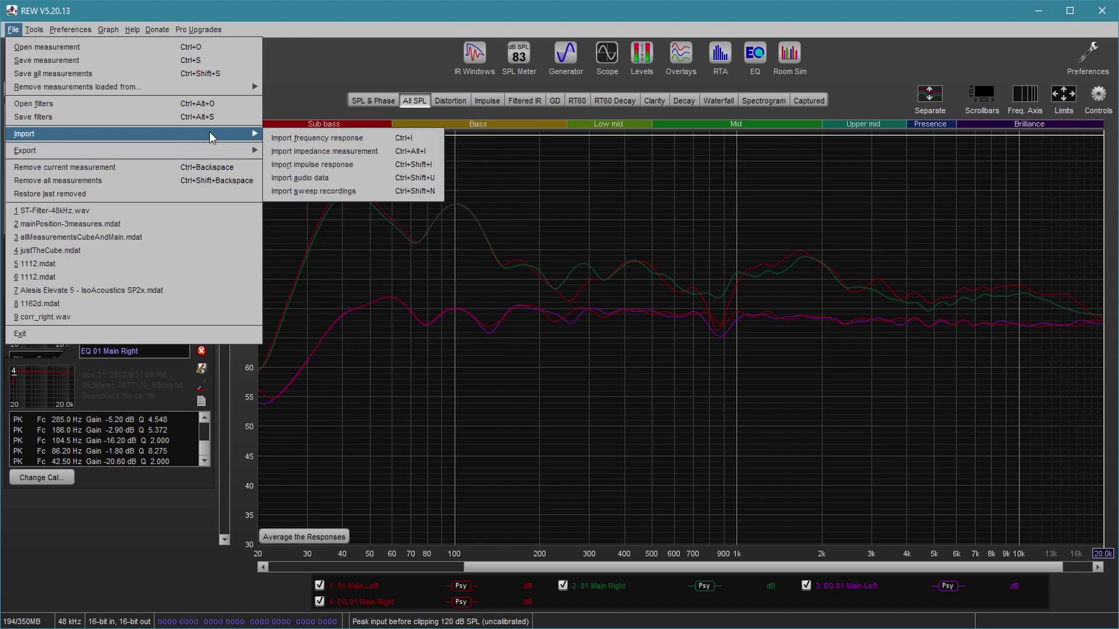
pyautogui.click(337, 164)
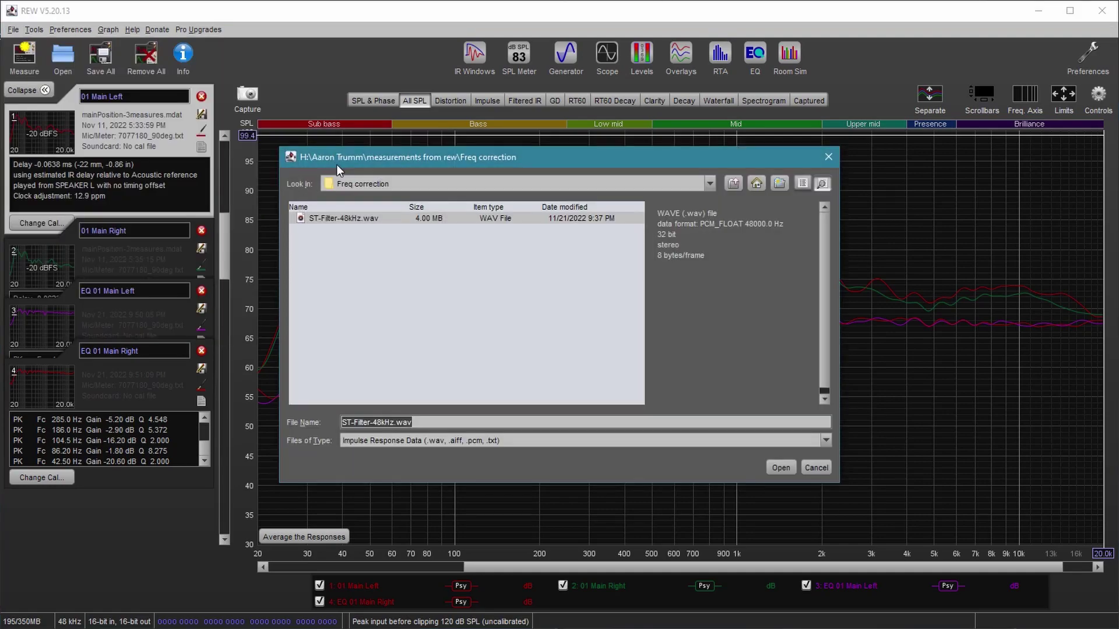
pyautogui.click(327, 217)
pyautogui.click(781, 467)
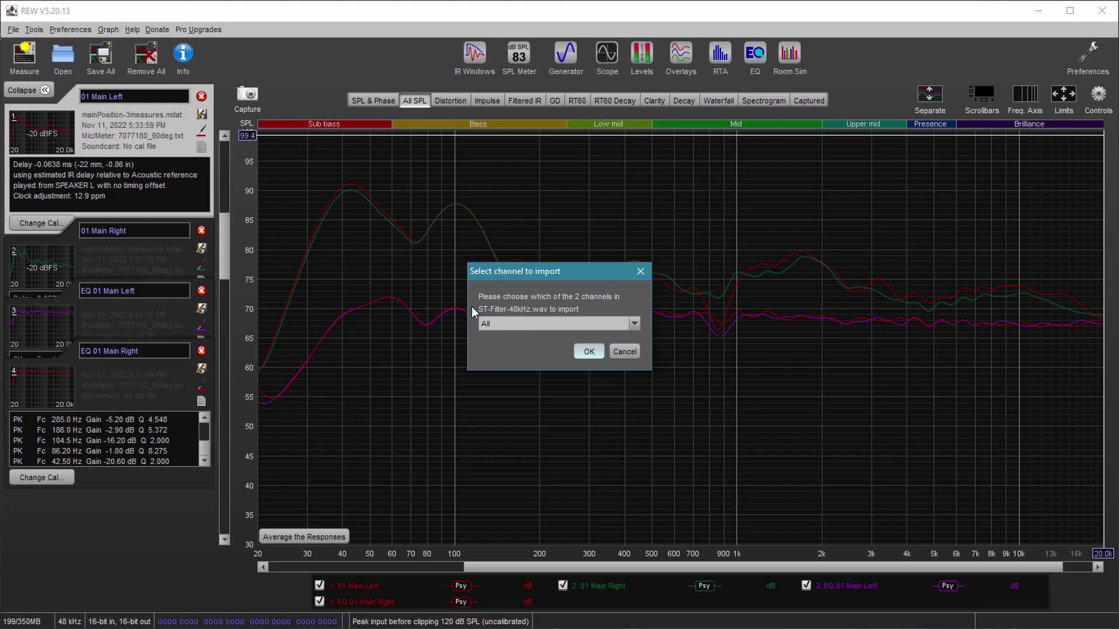
pyautogui.click(587, 351)
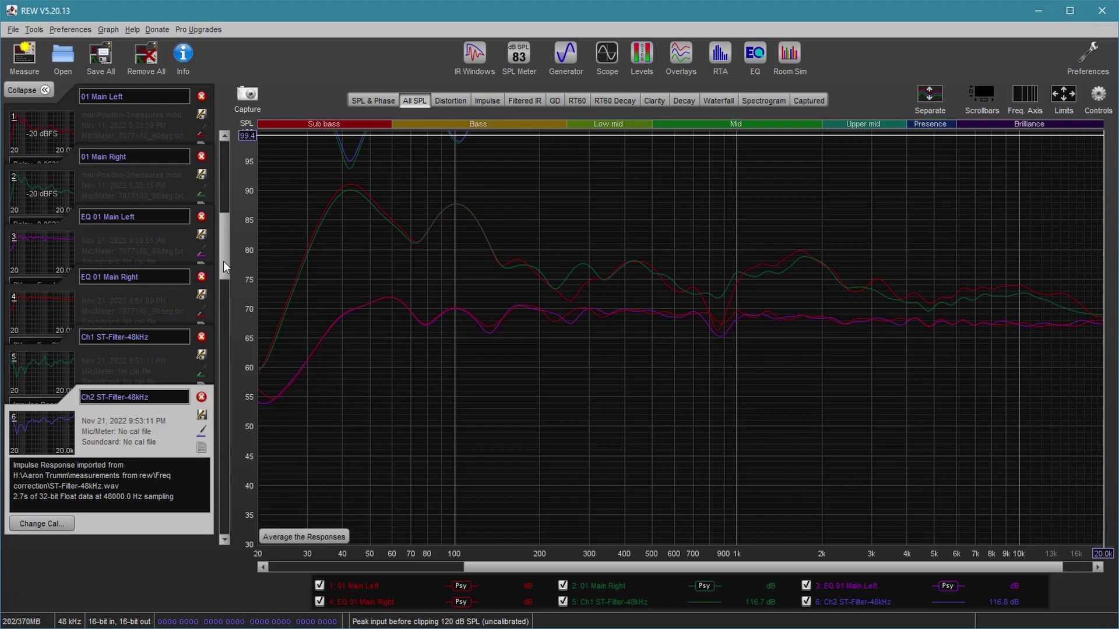
pyautogui.moveTo(225, 251); pyautogui.dragTo(231, 227)
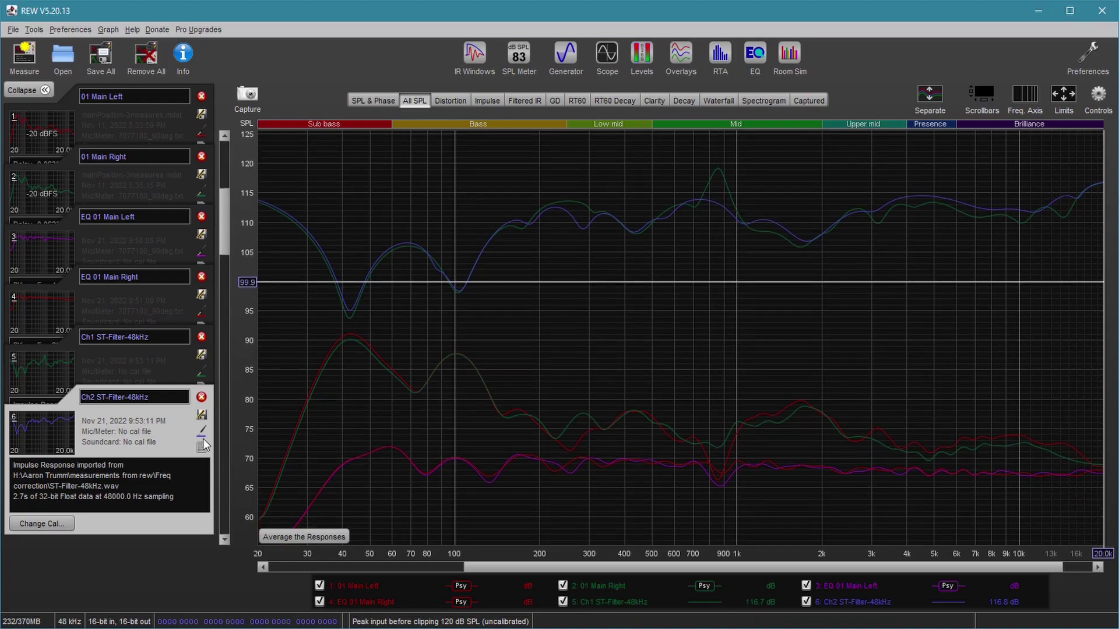
pyautogui.click(807, 585)
pyautogui.click(319, 601)
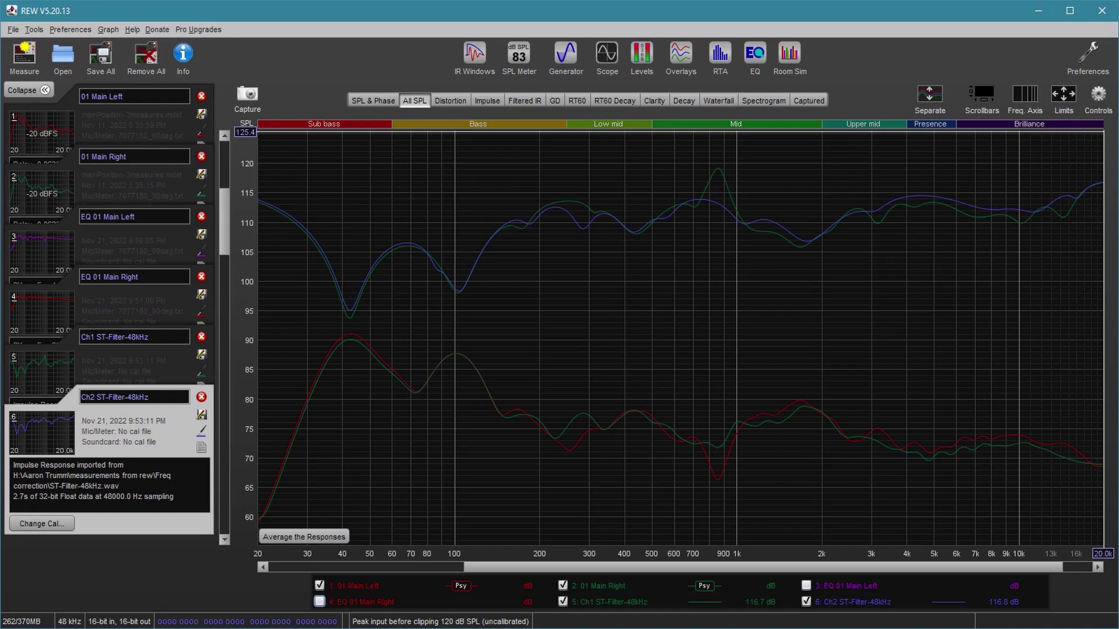
pyautogui.moveTo(565, 408)
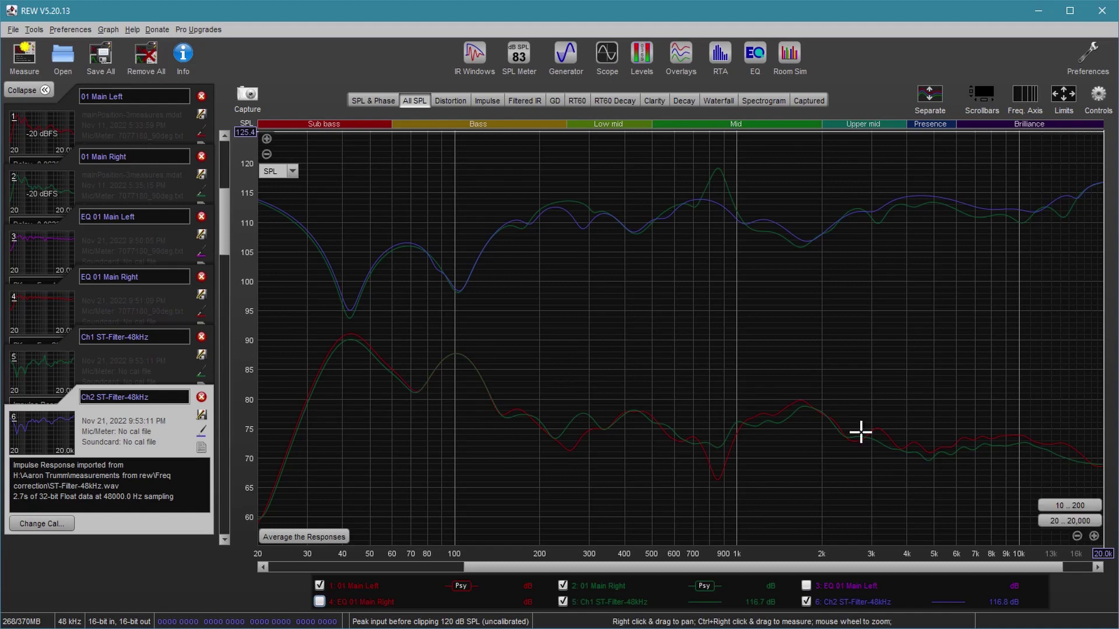
pyautogui.click(319, 602)
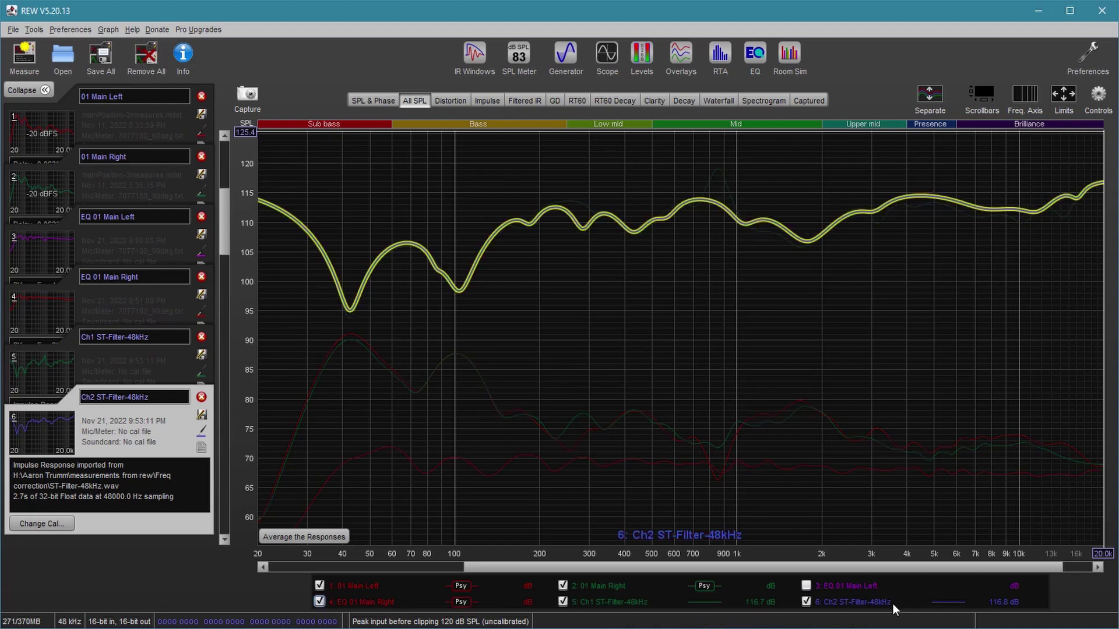
pyautogui.click(807, 586)
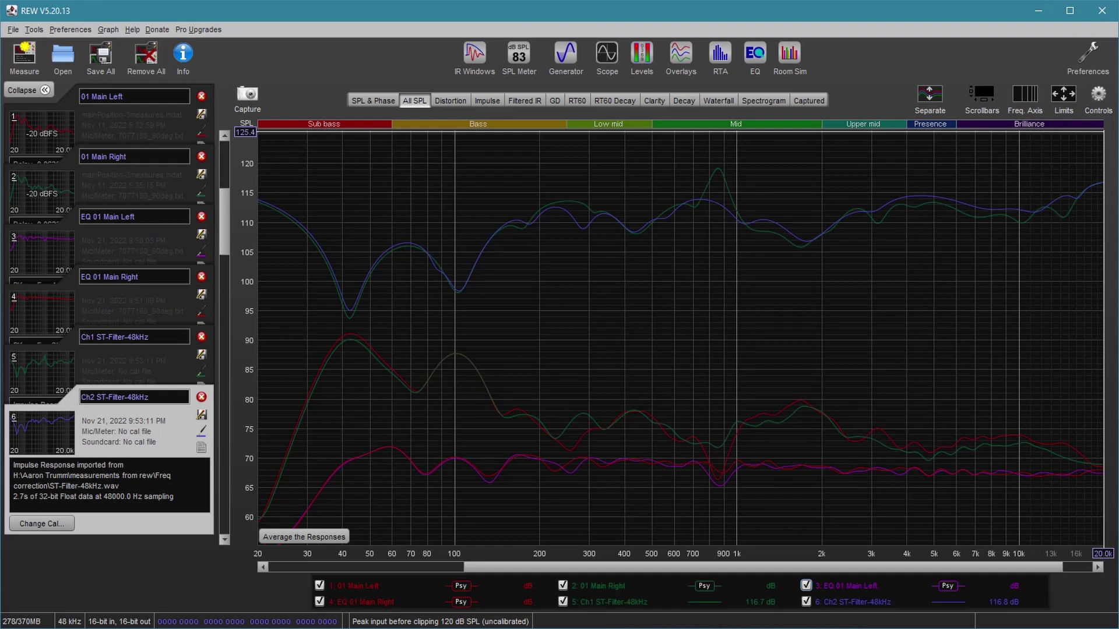
pyautogui.scroll(-1, 39, 384)
pyautogui.scroll(1, 46, 495)
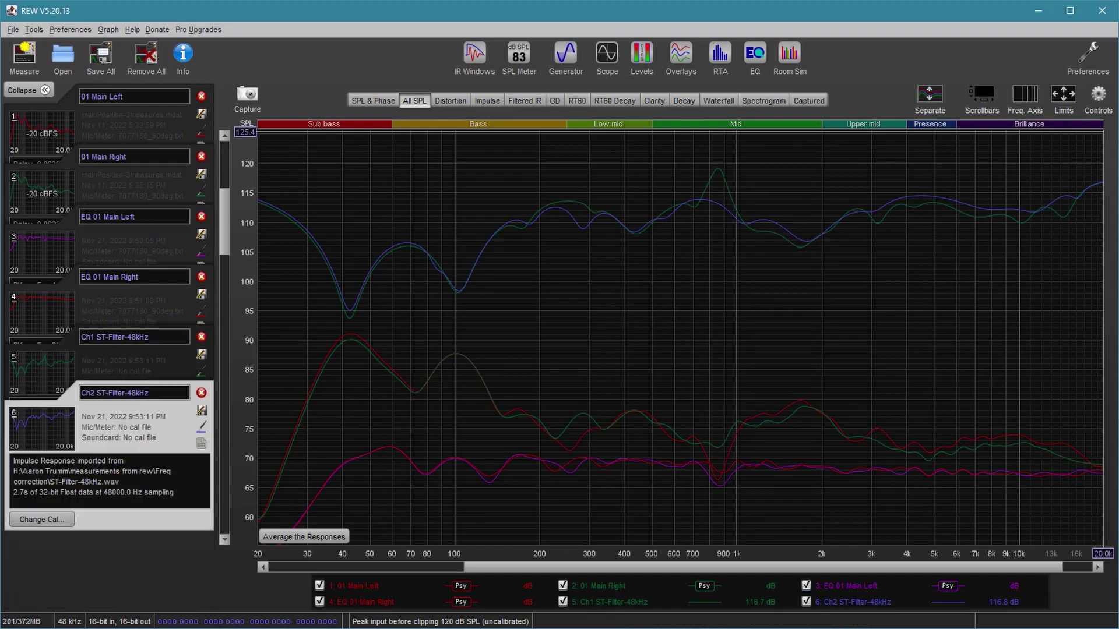